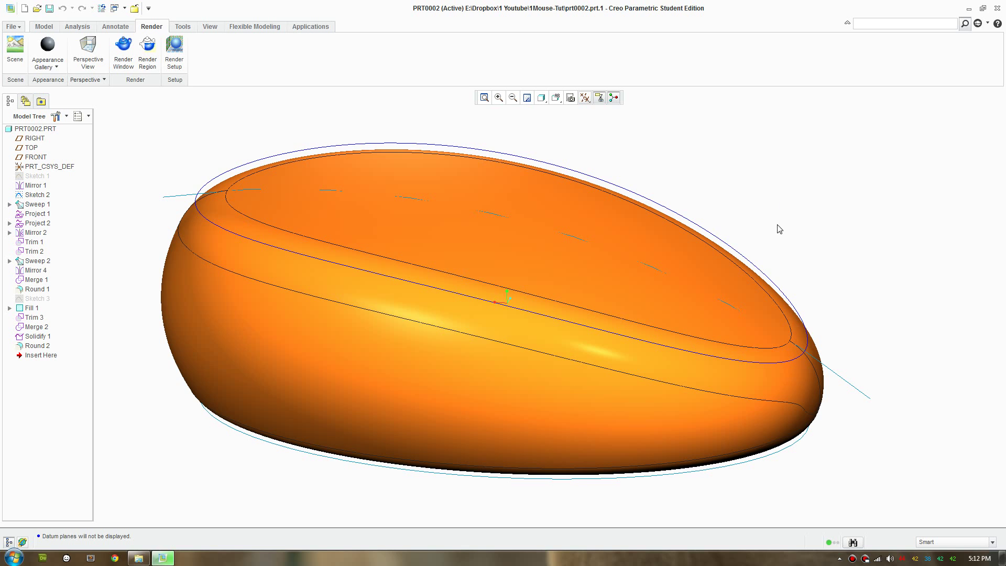
# Step: Orbit and zoom around the finished pebble solid to inspect it from several angles
pyautogui.moveTo(779, 229)
pyautogui.mouseDown(button='middle')
pyautogui.moveTo(716, 243)
pyautogui.moveTo(694, 258)
pyautogui.moveTo(697, 277)
pyautogui.mouseUp(button='middle')
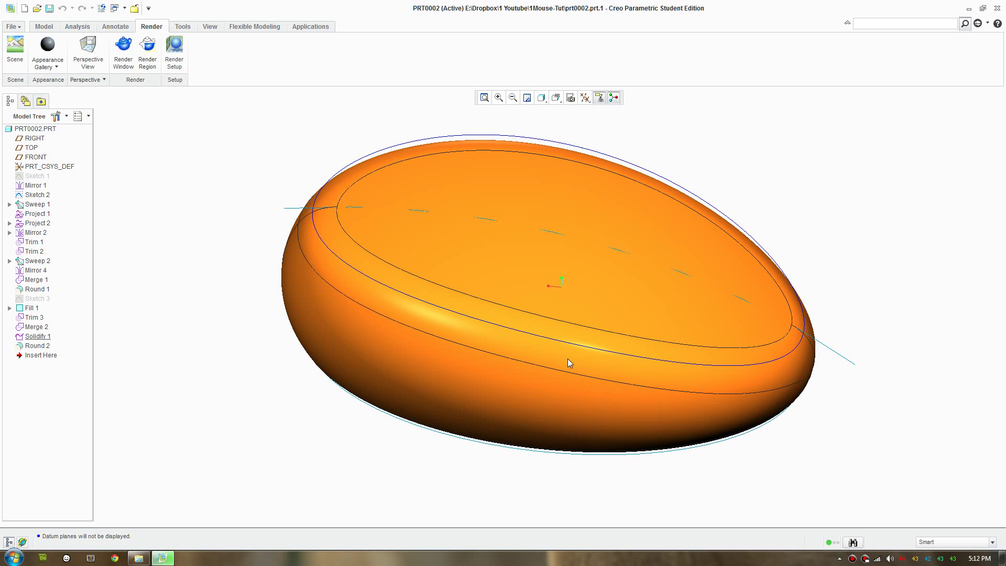
pyautogui.moveTo(569, 362)
pyautogui.mouseDown(button='middle')
pyautogui.moveTo(622, 358)
pyautogui.moveTo(588, 386)
pyautogui.moveTo(572, 350)
pyautogui.moveTo(583, 372)
pyautogui.mouseUp(button='middle')
pyautogui.scroll(4, 512, 363)
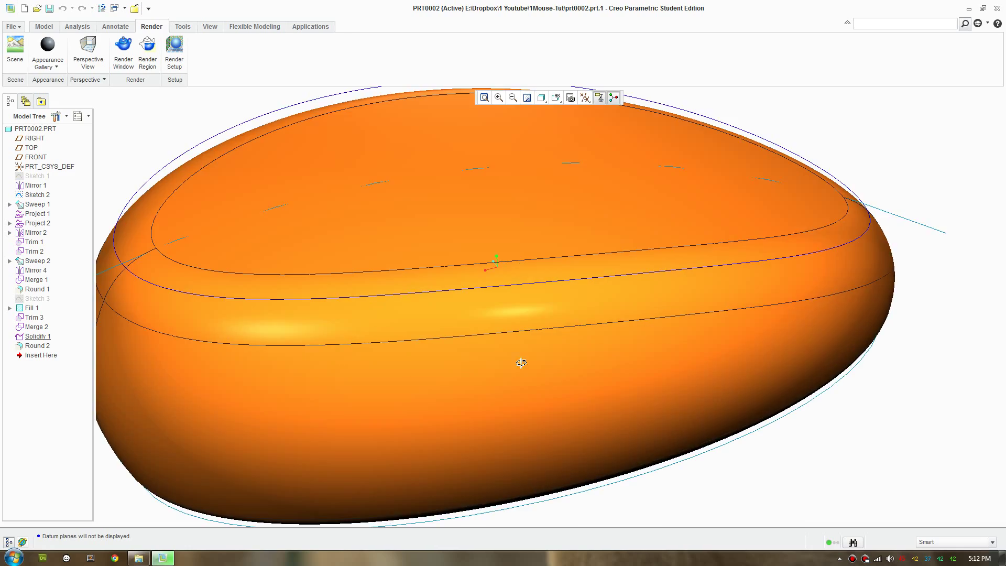
pyautogui.moveTo(521, 363)
pyautogui.mouseDown(button='middle')
pyautogui.moveTo(639, 344)
pyautogui.moveTo(841, 377)
pyautogui.moveTo(442, 246)
pyautogui.moveTo(463, 276)
pyautogui.moveTo(378, 305)
pyautogui.mouseUp(button='middle')
pyautogui.scroll(-3, 419, 340)
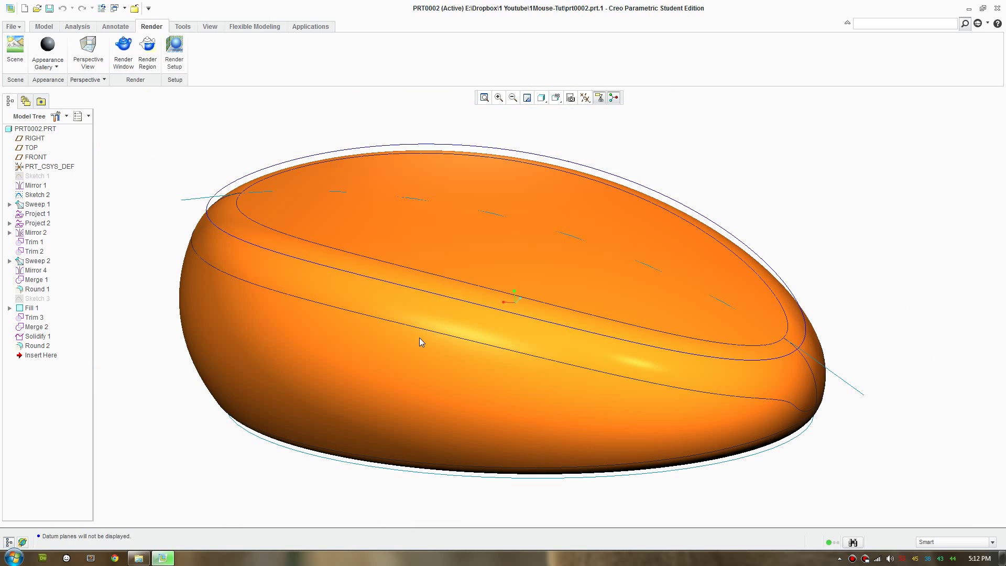
pyautogui.moveTo(388, 351)
pyautogui.mouseDown(button='middle')
pyautogui.moveTo(456, 368)
pyautogui.moveTo(426, 385)
pyautogui.moveTo(420, 364)
pyautogui.moveTo(439, 370)
pyautogui.mouseUp(button='middle')
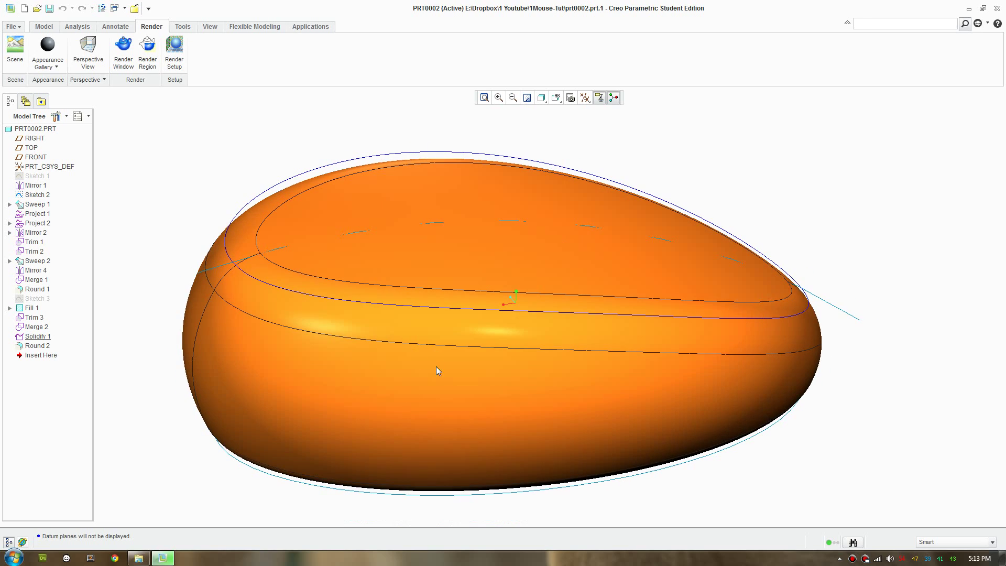
pyautogui.moveTo(490, 406)
pyautogui.mouseDown(button='middle')
pyautogui.moveTo(458, 395)
pyautogui.moveTo(618, 407)
pyautogui.moveTo(459, 400)
pyautogui.mouseUp(button='middle')
pyautogui.moveTo(365, 357)
pyautogui.mouseDown(button='middle')
pyautogui.moveTo(521, 400)
pyautogui.moveTo(448, 366)
pyautogui.moveTo(361, 391)
pyautogui.moveTo(395, 382)
pyautogui.moveTo(449, 431)
pyautogui.moveTo(455, 391)
pyautogui.moveTo(497, 393)
pyautogui.moveTo(485, 398)
pyautogui.moveTo(493, 386)
pyautogui.moveTo(459, 348)
pyautogui.moveTo(498, 352)
pyautogui.moveTo(461, 372)
pyautogui.mouseUp(button='middle')
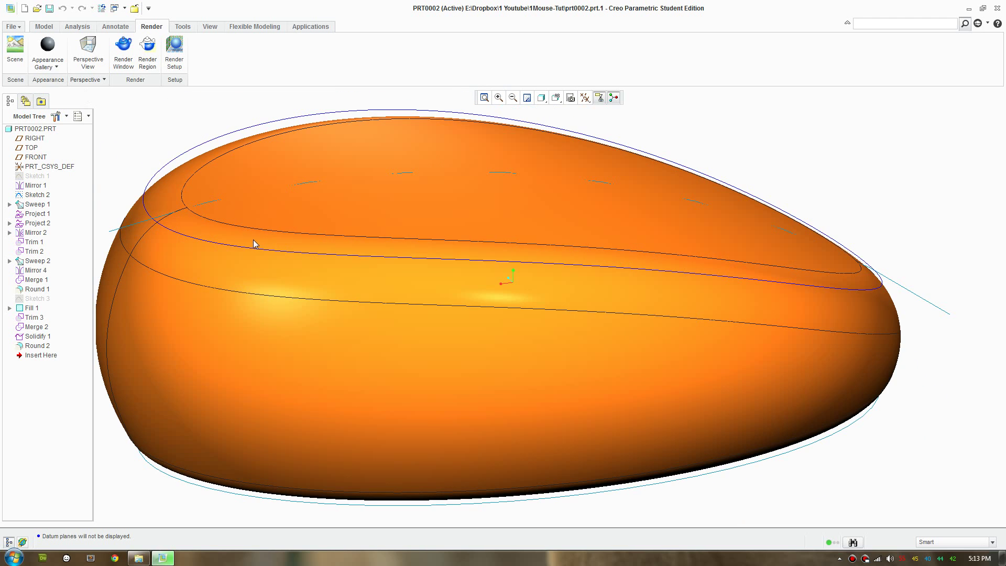
# Step: Create new part PRT0004, maximize the window and turn on display of all datums
pyautogui.click(16, 26)
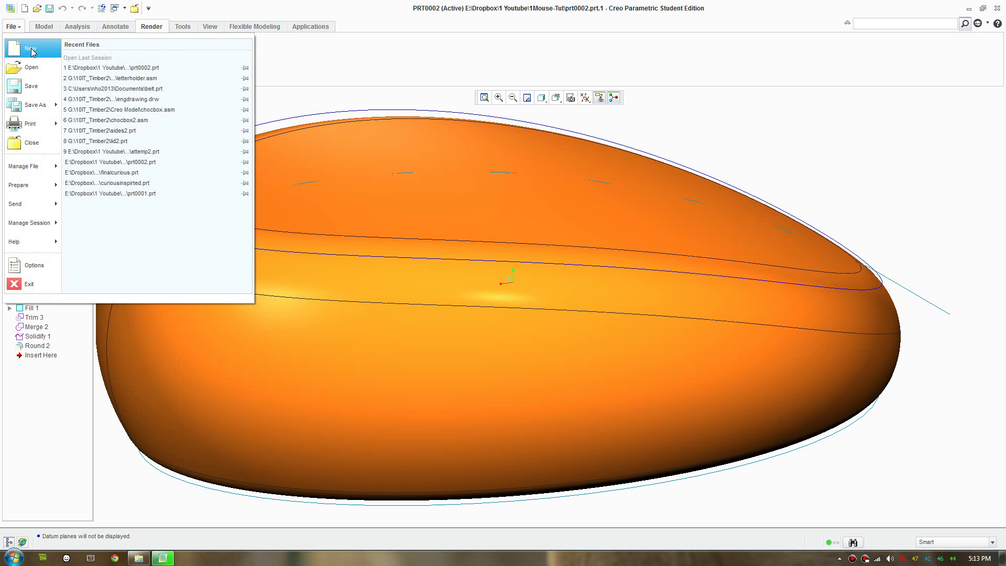
pyautogui.click(16, 53)
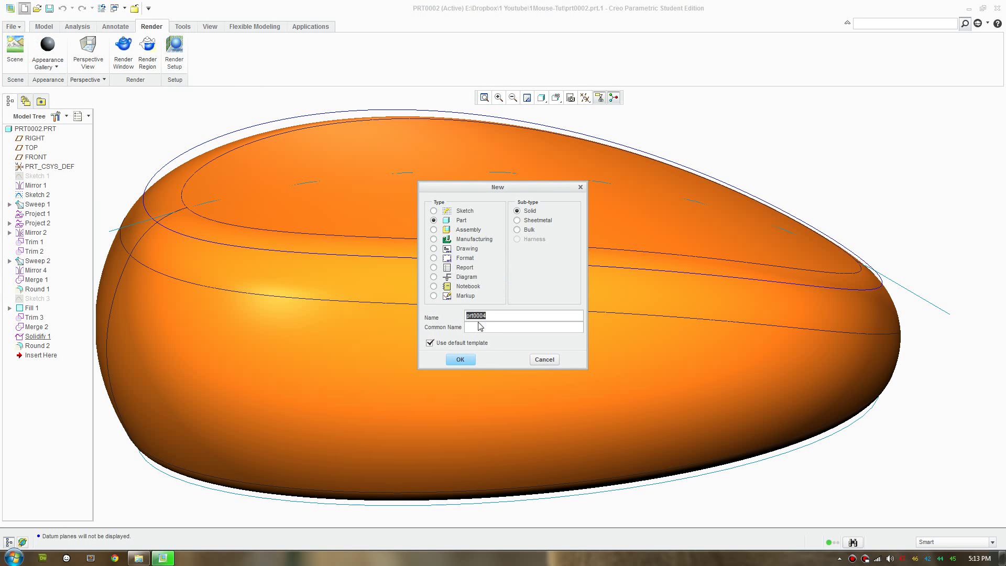
pyautogui.click(467, 360)
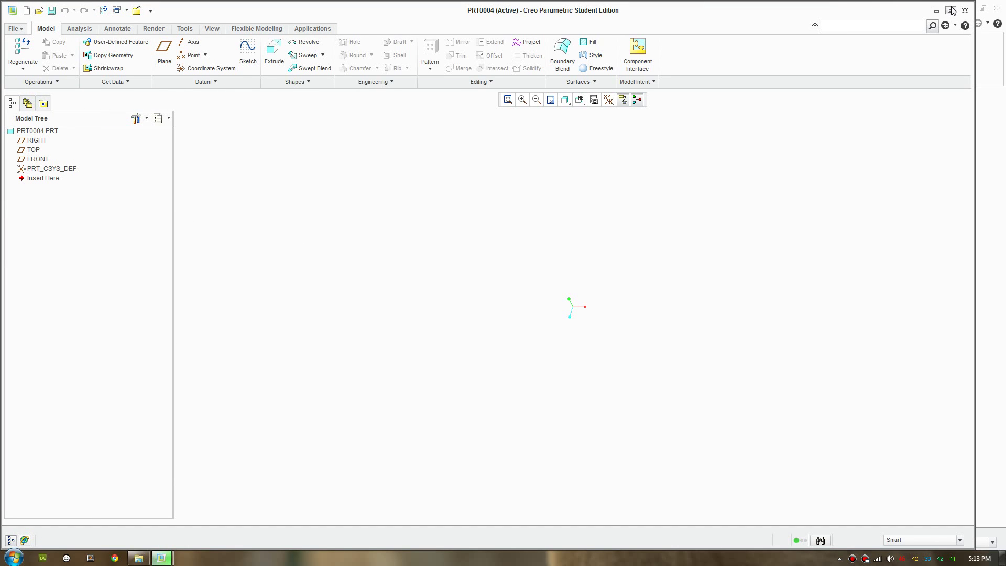
pyautogui.click(950, 10)
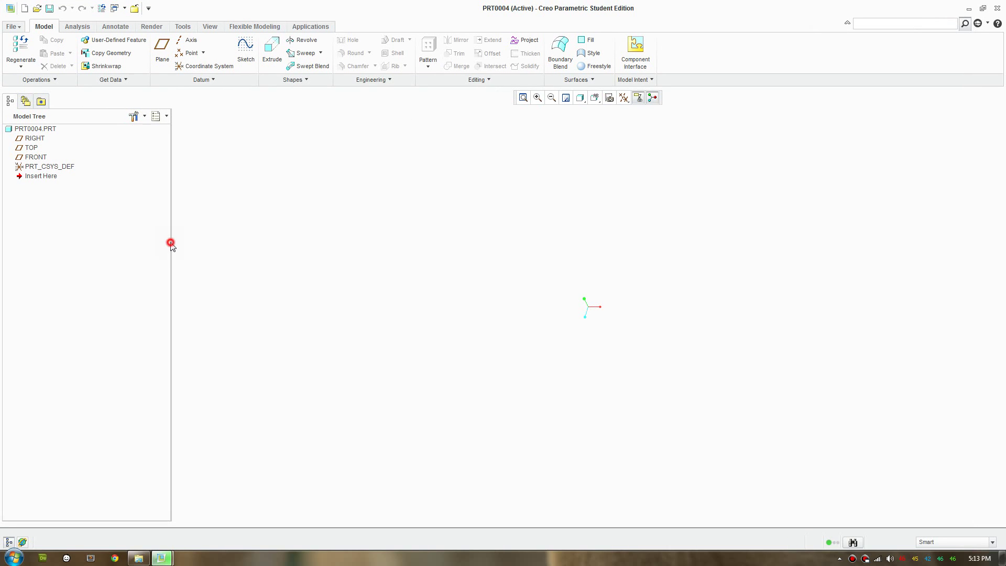
pyautogui.moveTo(171, 243); pyautogui.dragTo(99, 233)
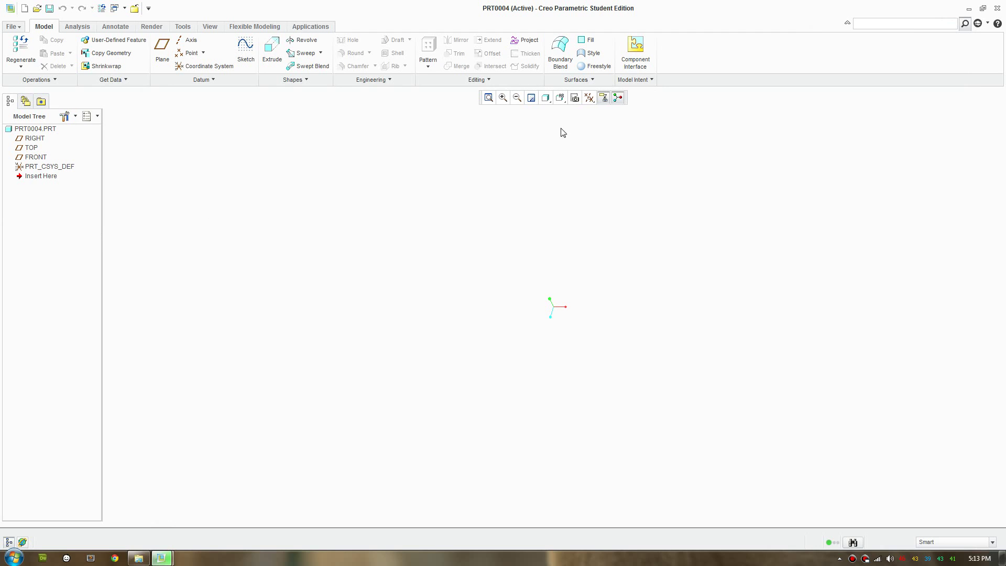
pyautogui.click(590, 99)
pyautogui.click(589, 116)
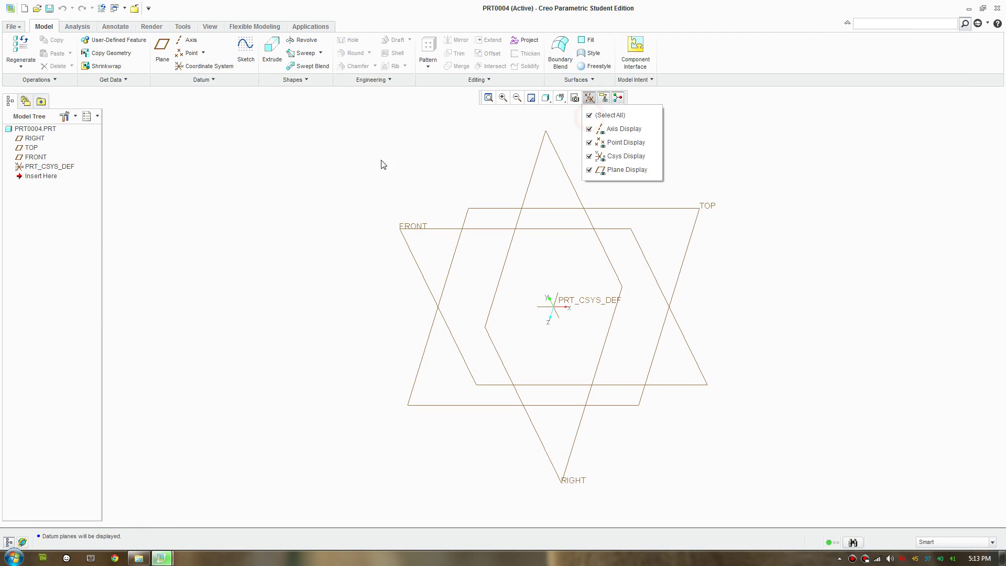
pyautogui.click(314, 168)
# Step: Set the part units to millimeter Kilogram Sec (mmKs), converting dimensions
pyautogui.click(20, 26)
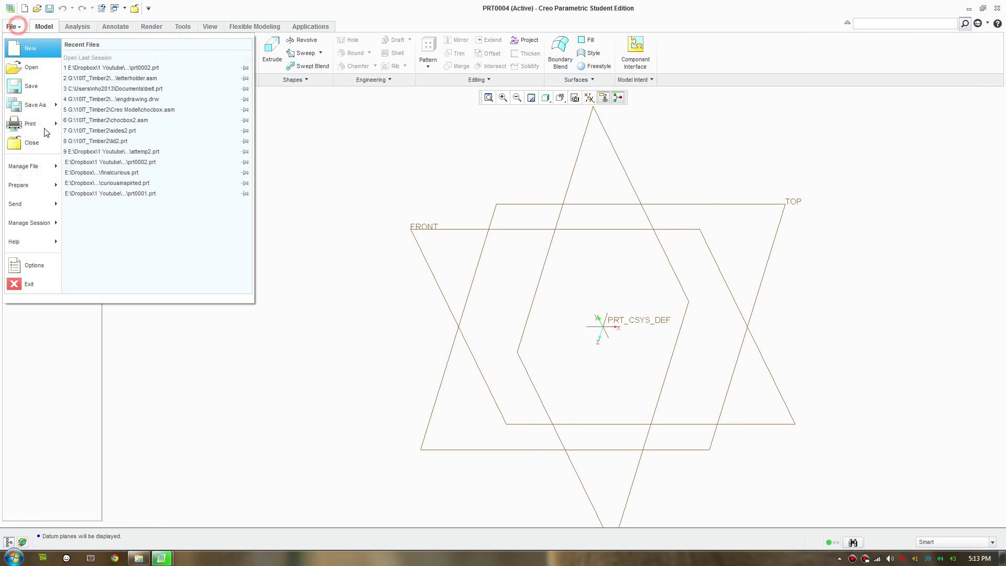
pyautogui.click(26, 188)
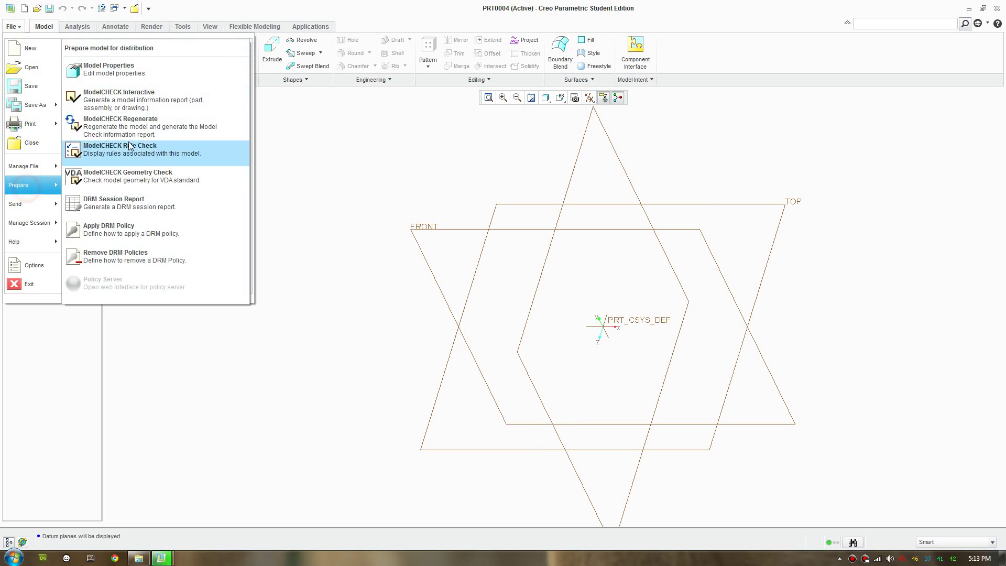
pyautogui.click(129, 83)
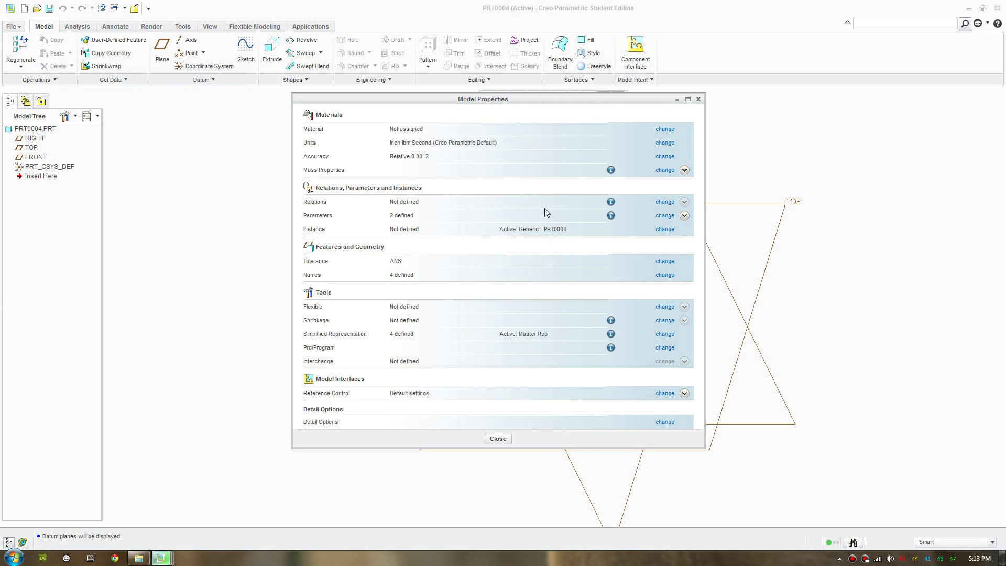
pyautogui.click(664, 143)
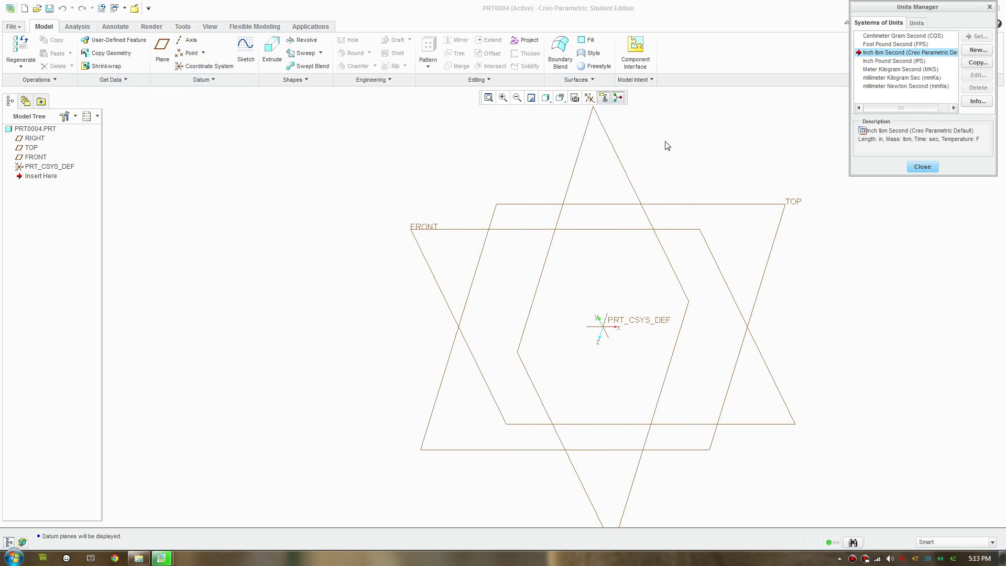
pyautogui.click(933, 78)
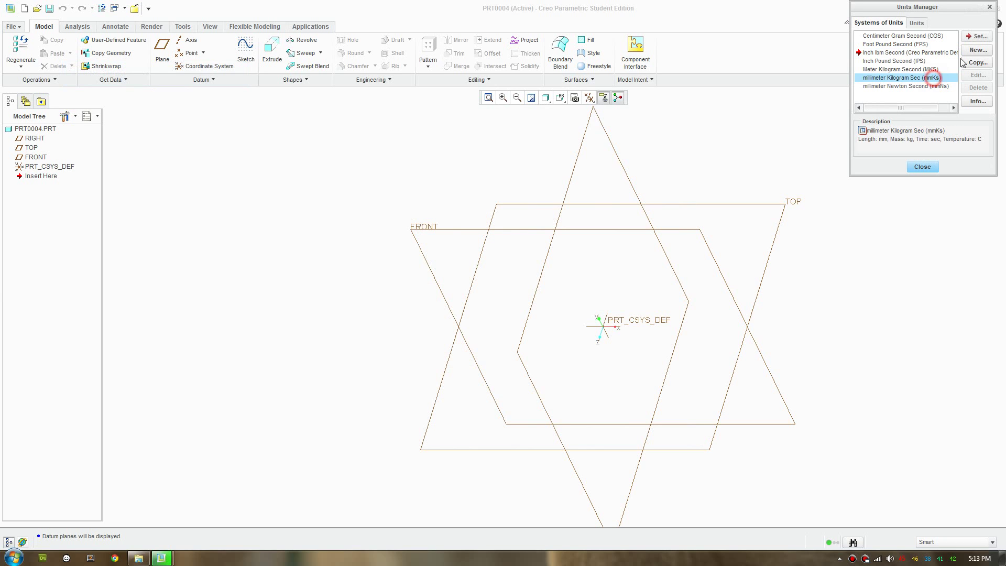
pyautogui.click(978, 36)
pyautogui.click(877, 322)
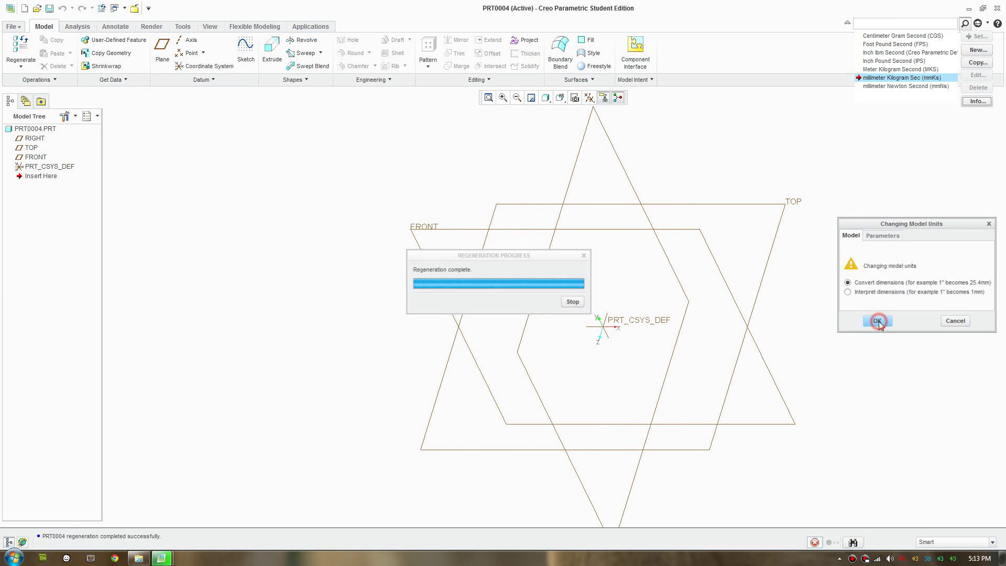
pyautogui.click(922, 166)
pyautogui.click(498, 439)
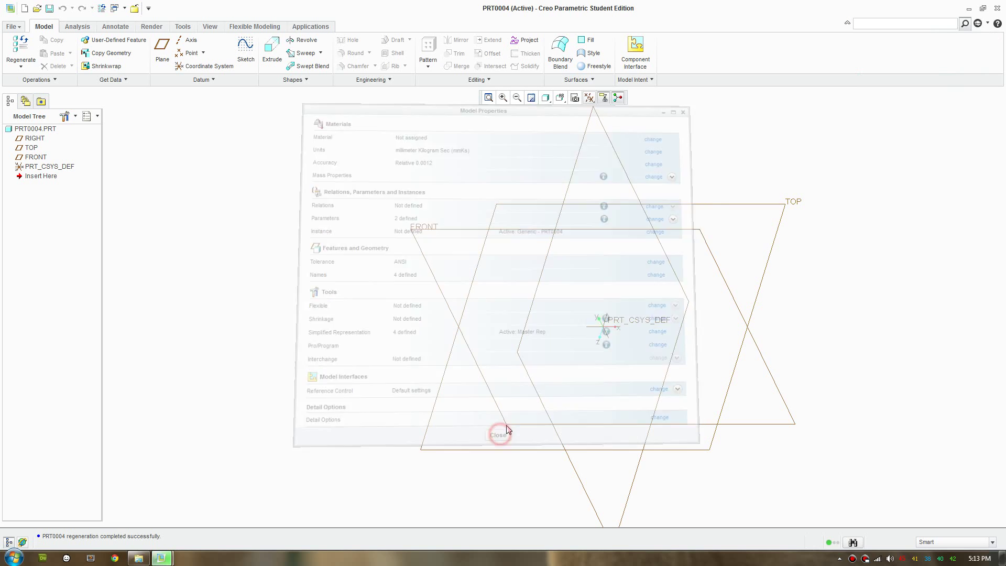
pyautogui.moveTo(588, 305); pyautogui.dragTo(340, 192, button='middle')
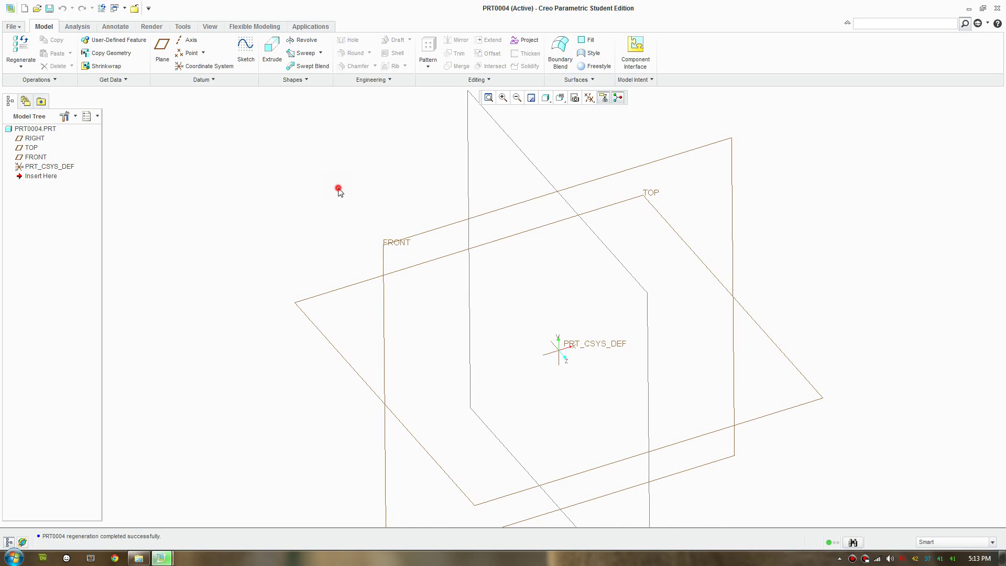
# Step: Sketch a rectangle on the TOP plane as Sketch 1
pyautogui.click(245, 57)
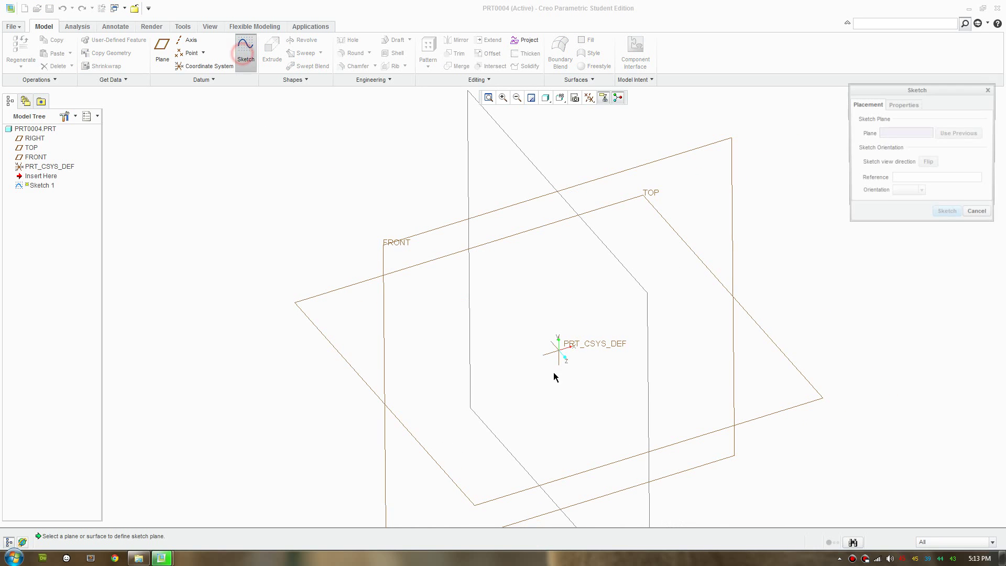
pyautogui.click(772, 341)
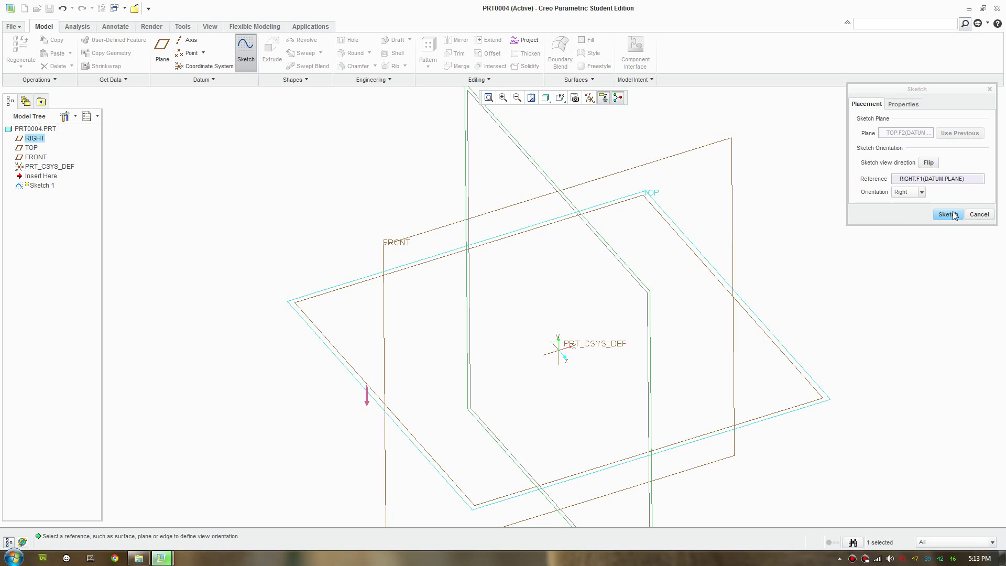
pyautogui.click(947, 214)
pyautogui.click(588, 101)
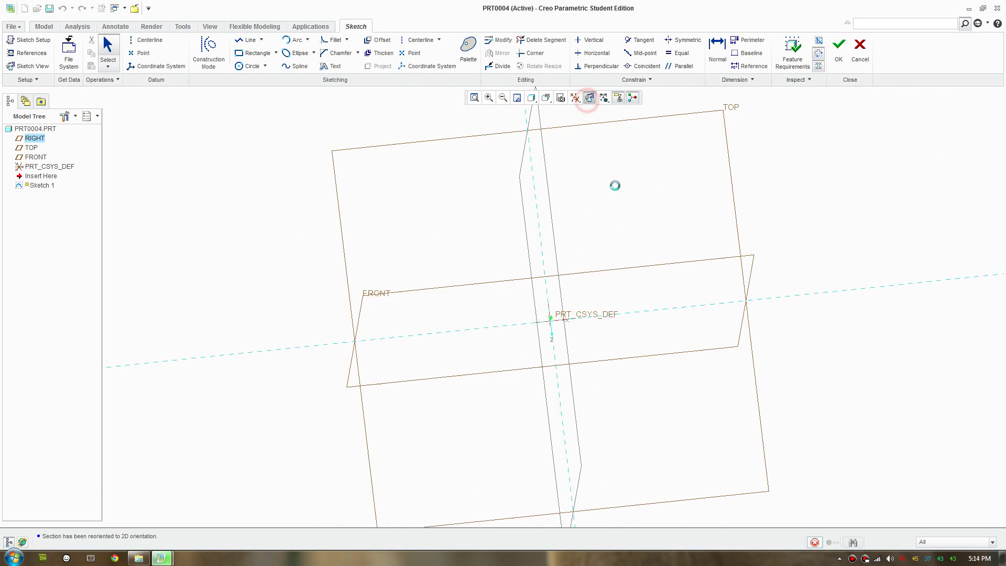
pyautogui.scroll(1, 607, 265)
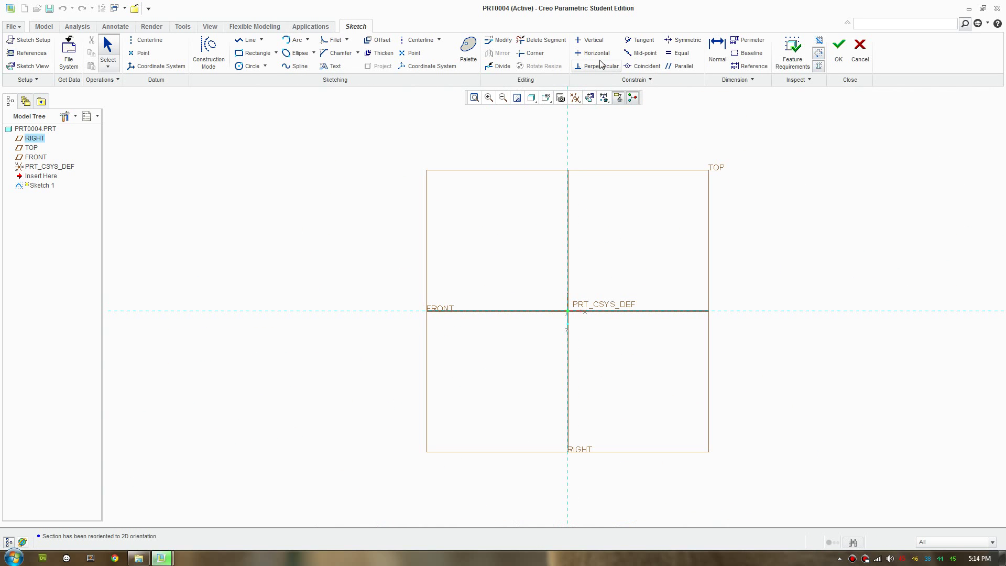
pyautogui.click(240, 55)
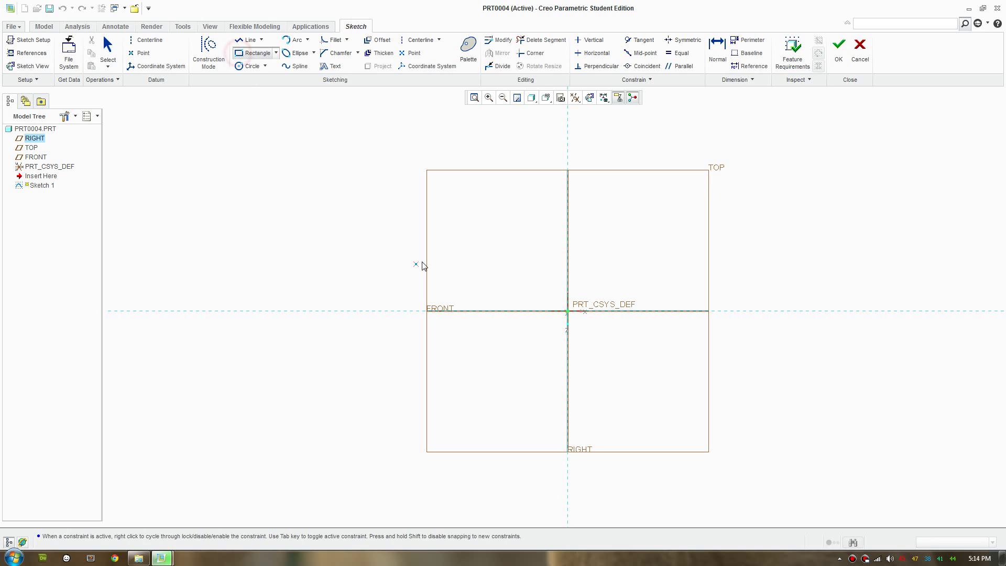
pyautogui.click(449, 244)
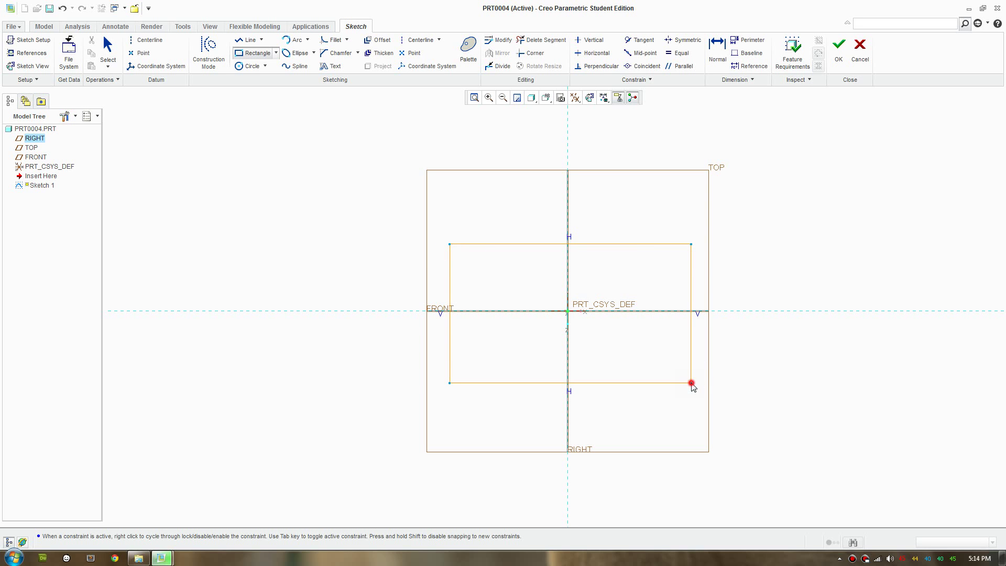
pyautogui.click(839, 48)
pyautogui.moveTo(633, 303)
pyautogui.mouseDown(button='middle')
pyautogui.moveTo(576, 303)
pyautogui.moveTo(634, 300)
pyautogui.mouseUp(button='middle')
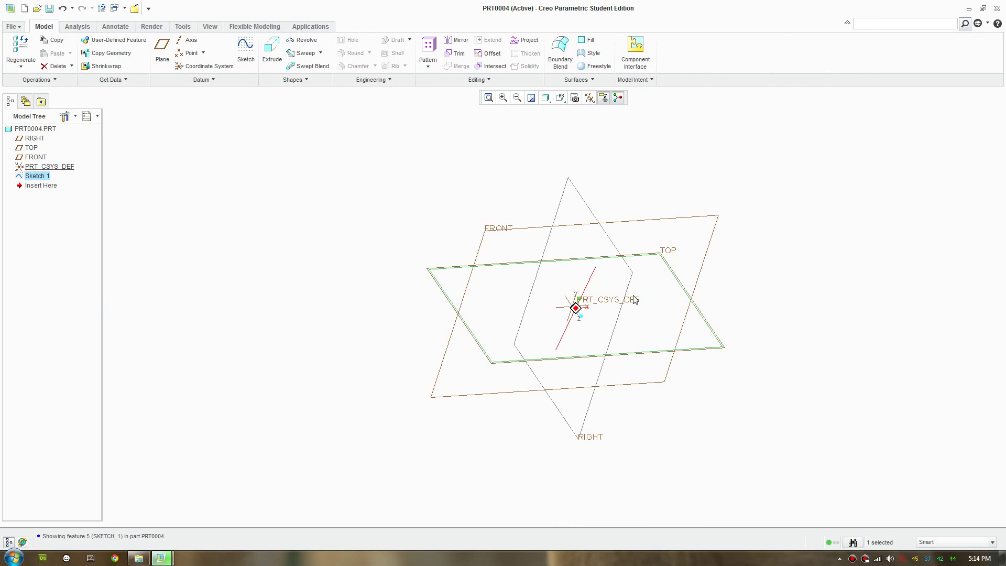
# Step: Create a flat Fill 1 surface from Sketch 1 and inspect it among the datum planes
pyautogui.click(585, 40)
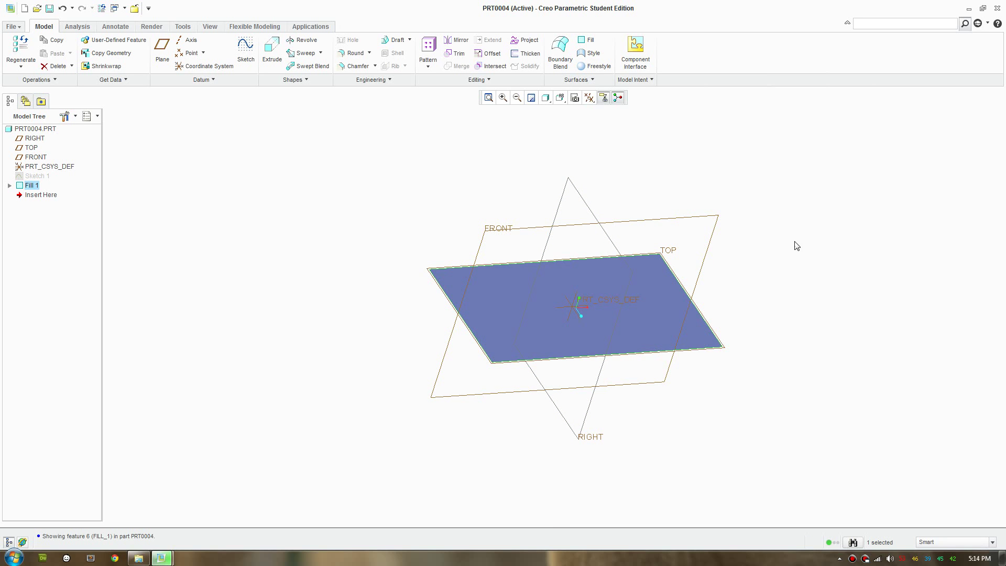
pyautogui.scroll(-2, 629, 294)
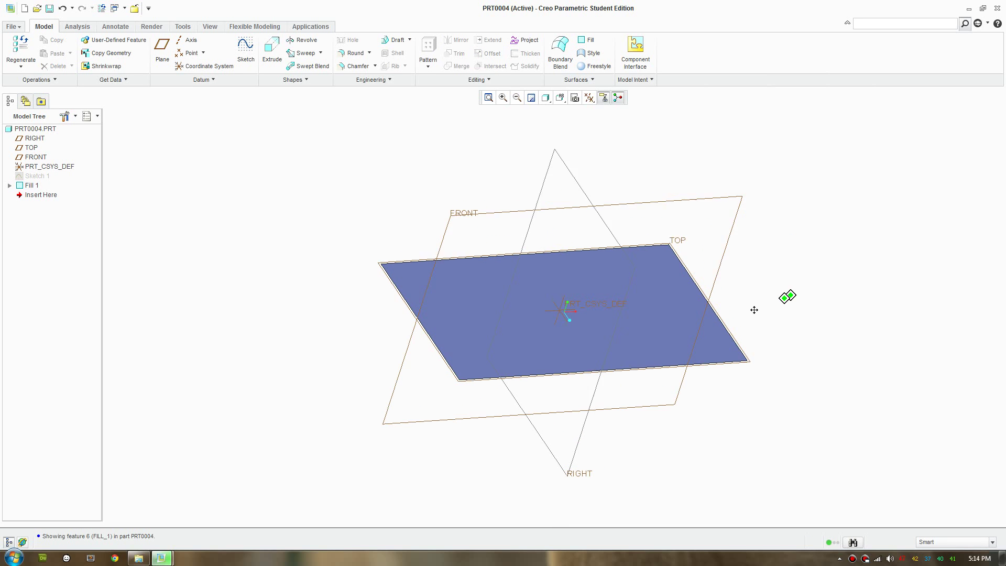
pyautogui.moveTo(724, 341); pyautogui.dragTo(805, 338, button='middle')
pyautogui.scroll(-4, 715, 339)
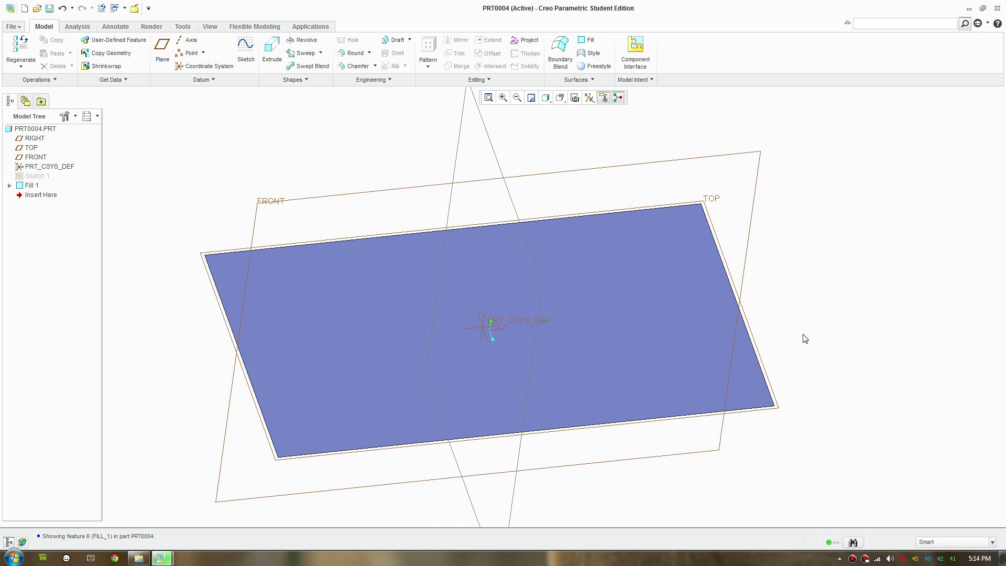
pyautogui.scroll(2, 805, 338)
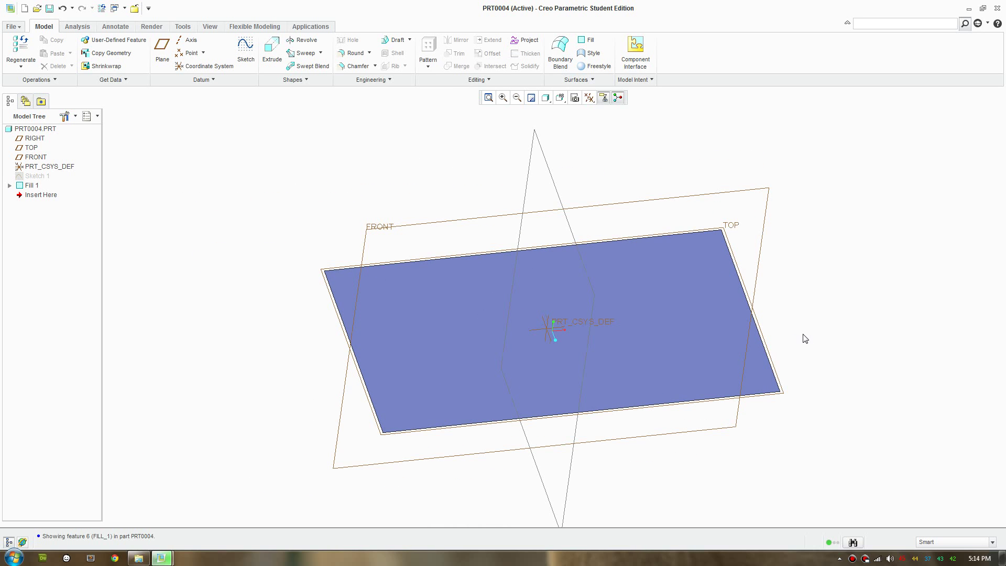
pyautogui.scroll(-2, 848, 333)
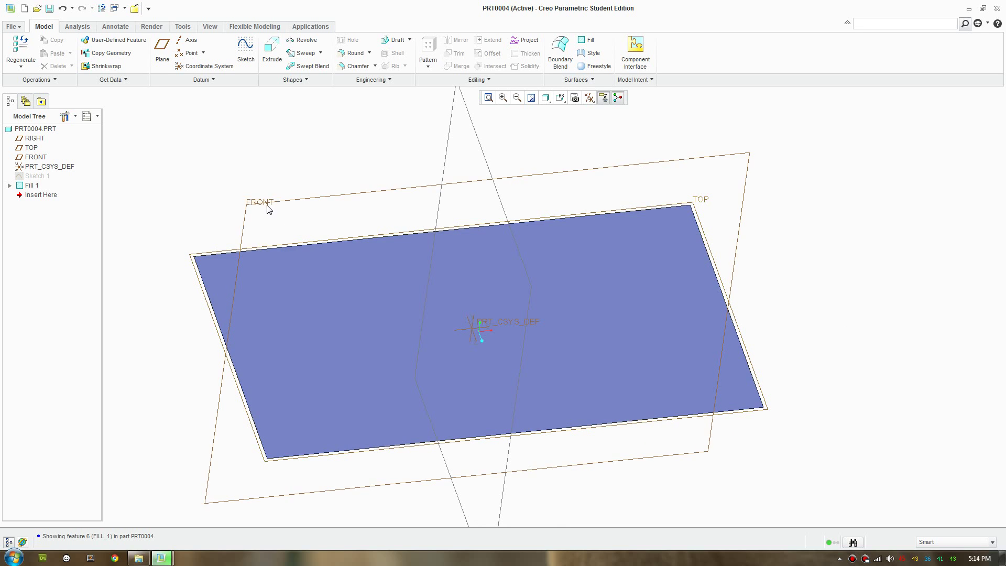
# Step: Sketch a wide ellipse centred on the horizontal reference of the fill surface
pyautogui.click(248, 54)
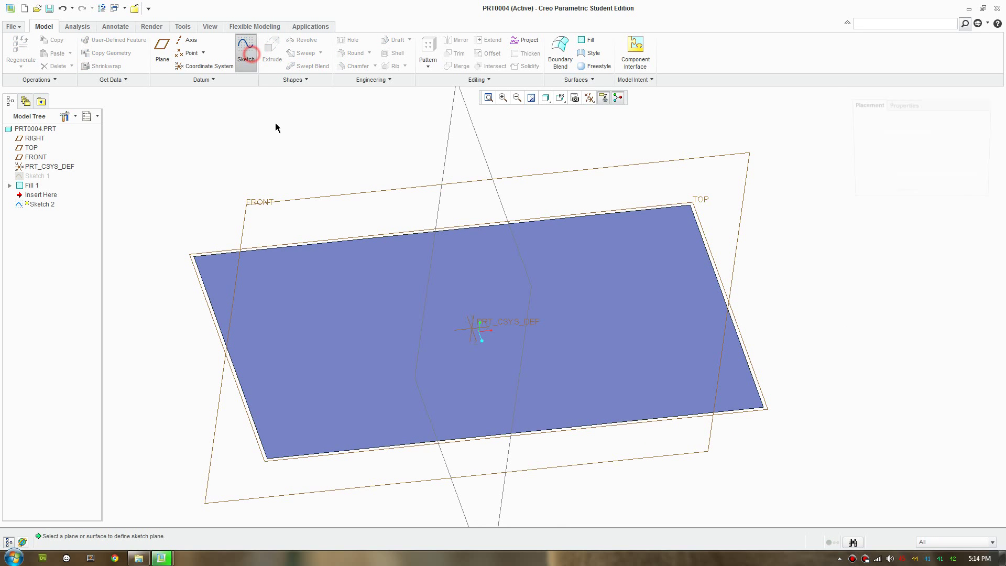
pyautogui.click(390, 351)
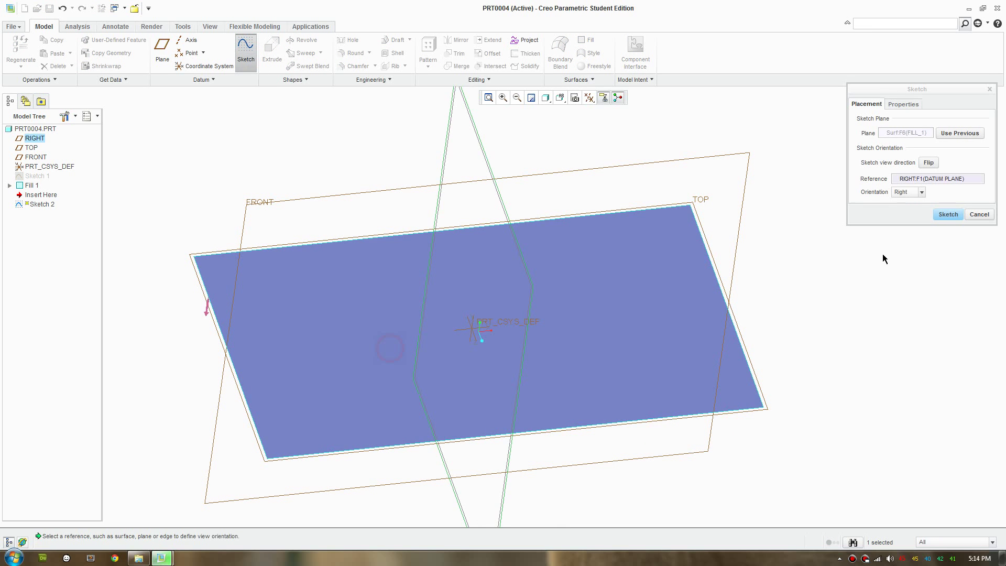
pyautogui.click(954, 215)
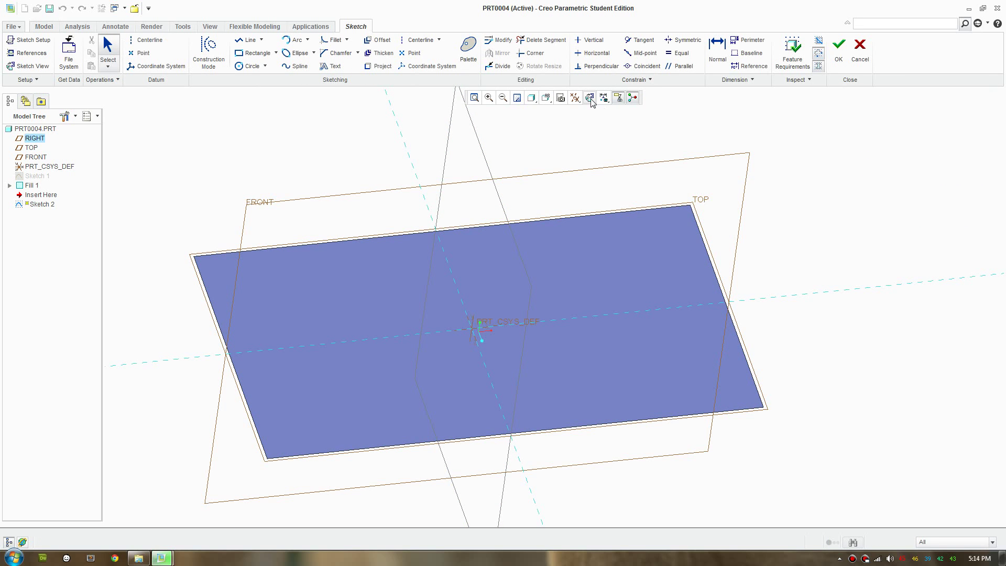
pyautogui.click(589, 98)
pyautogui.click(296, 53)
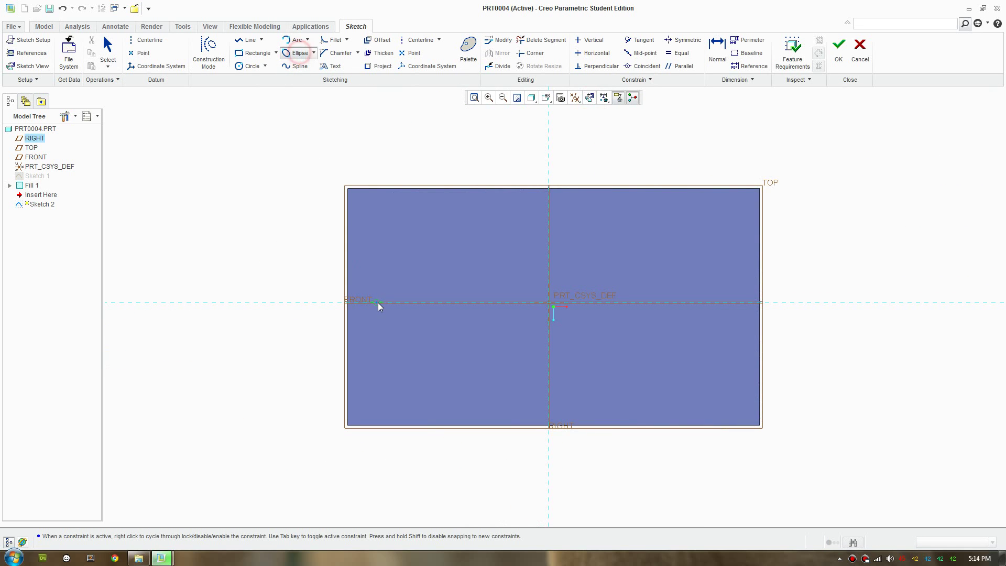
pyautogui.click(368, 301)
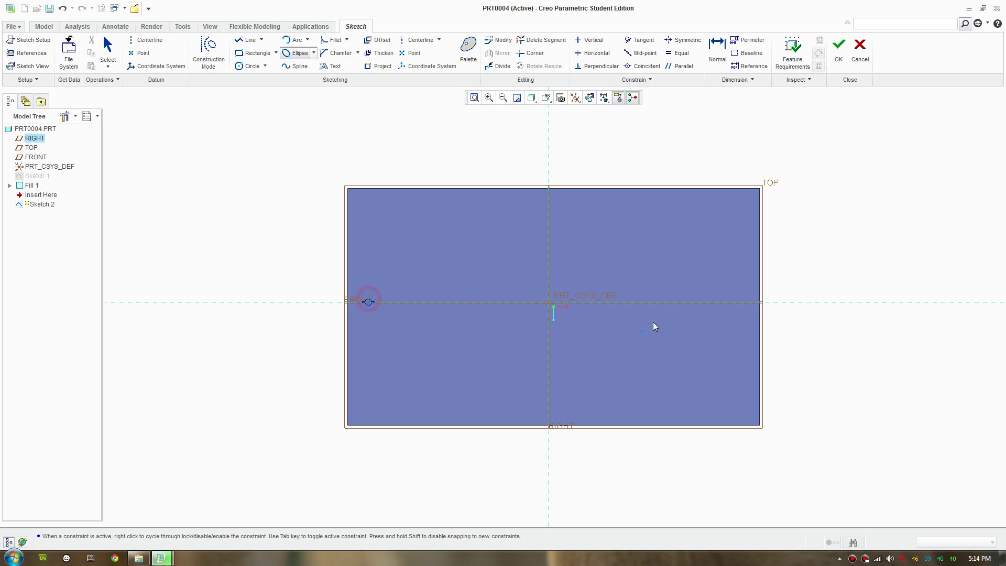
pyautogui.click(739, 302)
pyautogui.click(574, 206)
pyautogui.click(838, 49)
# Step: Trim the fill surface with the ellipse, keeping the elliptical area
pyautogui.moveTo(669, 268)
pyautogui.mouseDown(button='middle')
pyautogui.moveTo(604, 342)
pyautogui.moveTo(643, 339)
pyautogui.moveTo(624, 347)
pyautogui.mouseUp(button='middle')
pyautogui.click(754, 361)
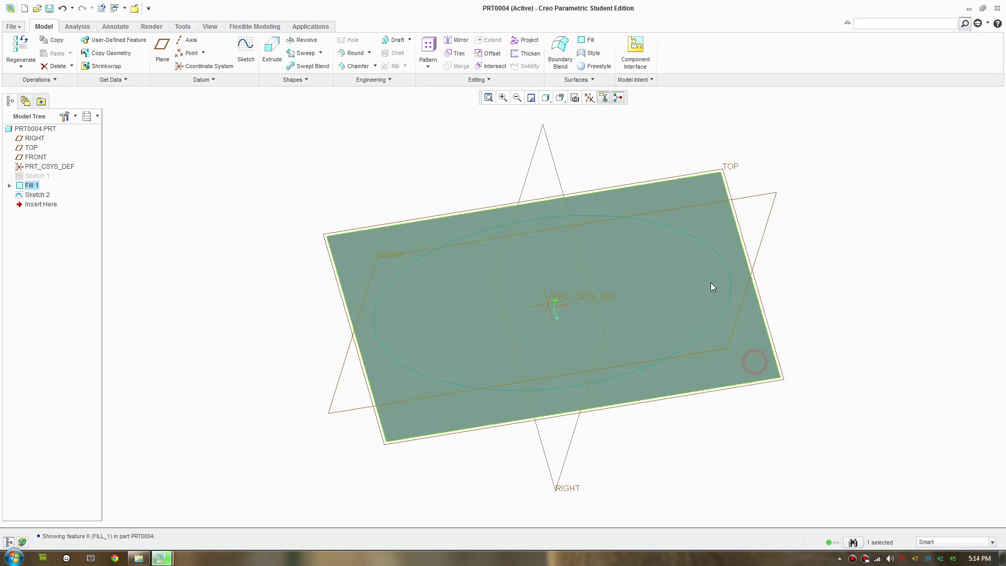
pyautogui.click(459, 55)
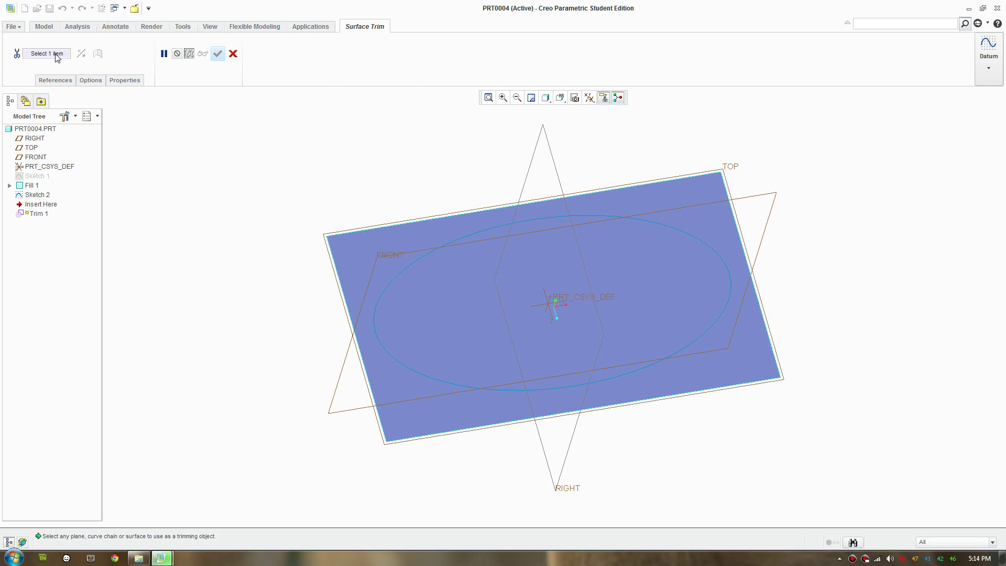
pyautogui.click(698, 338)
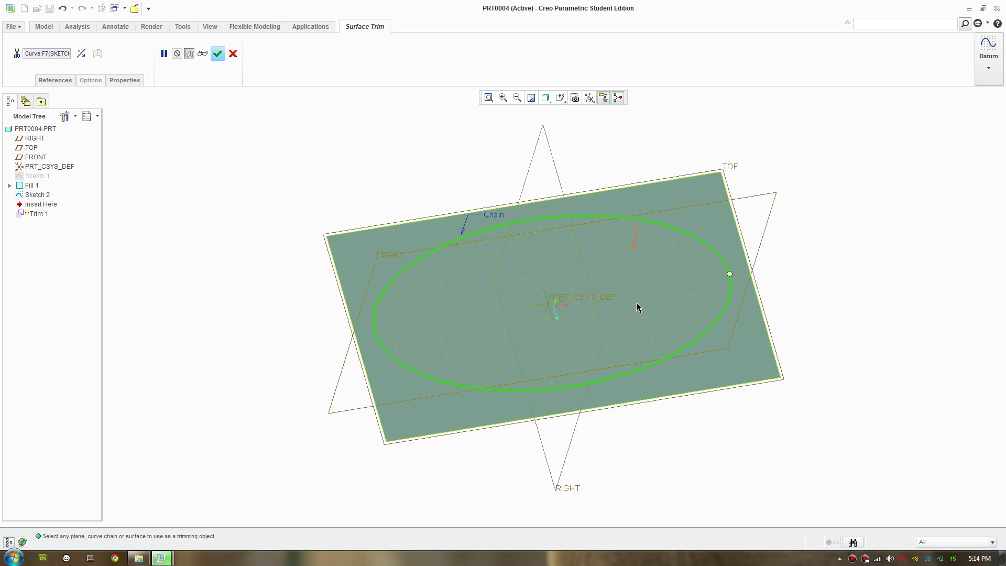
pyautogui.moveTo(637, 307); pyautogui.dragTo(611, 323, button='middle')
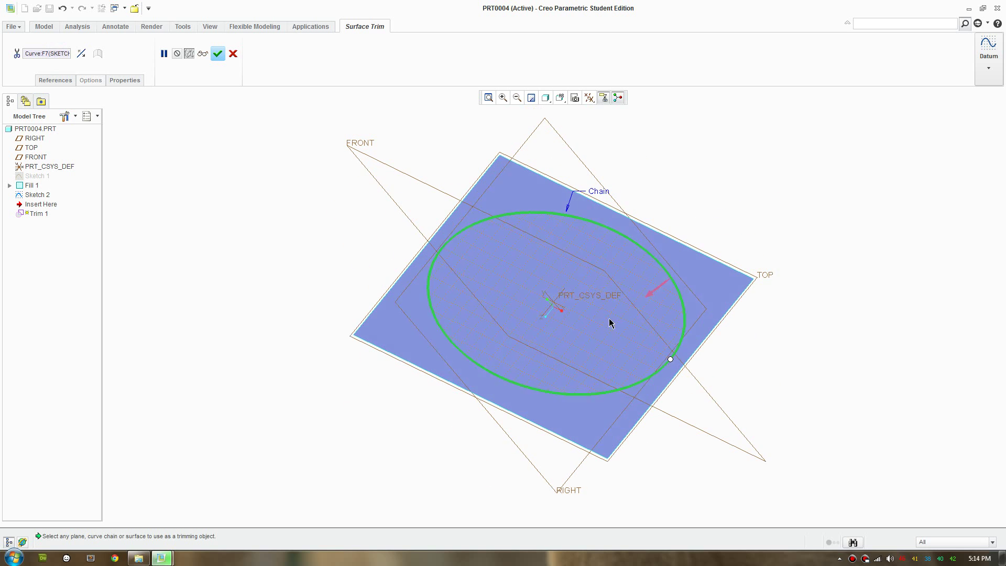
pyautogui.click(215, 53)
pyautogui.moveTo(438, 269); pyautogui.dragTo(576, 294, button='middle')
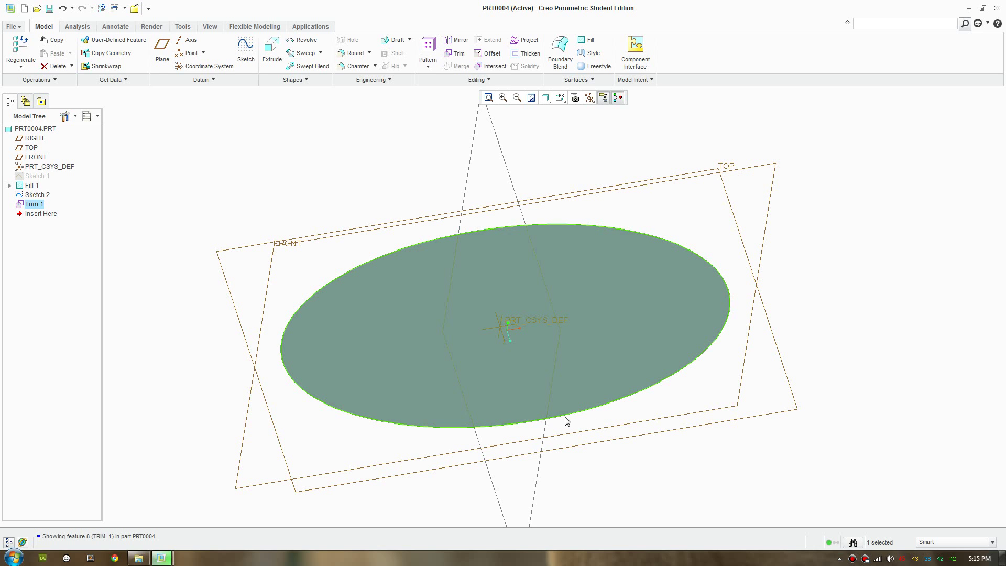
# Step: Clear the selection and orbit to a nearly edge-on view of the elliptical surface
pyautogui.click(632, 215)
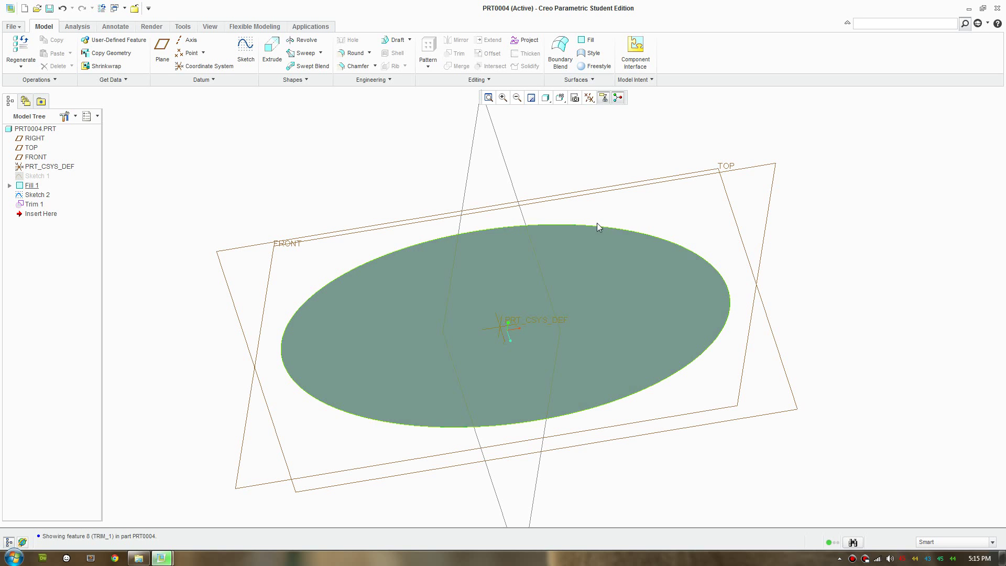
pyautogui.scroll(3, 553, 399)
pyautogui.moveTo(549, 417); pyautogui.dragTo(496, 328, button='middle')
pyautogui.scroll(-1, 487, 315)
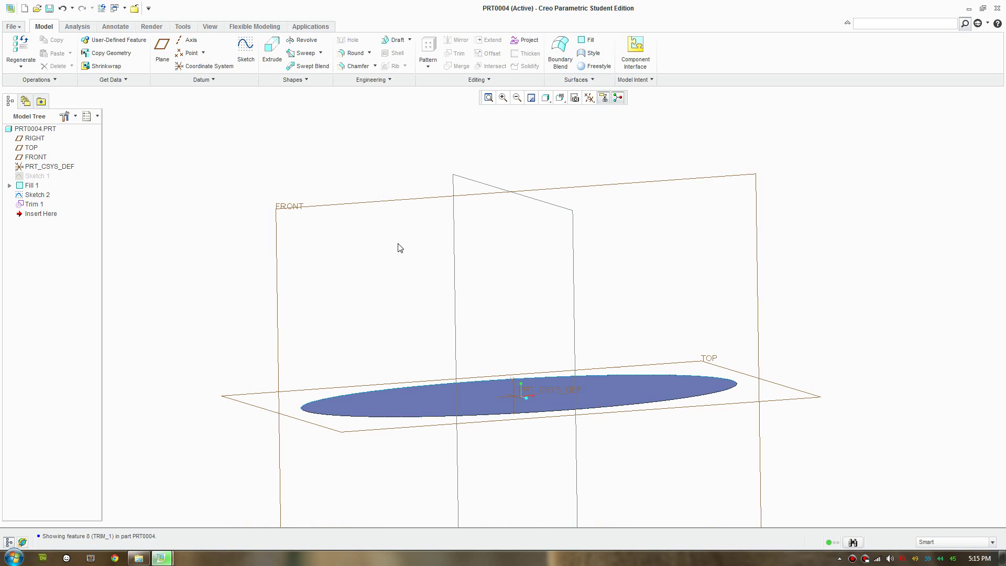
# Step: Sketch a three-point arching spline on FRONT above the ellipse, lowering its right end
pyautogui.click(246, 54)
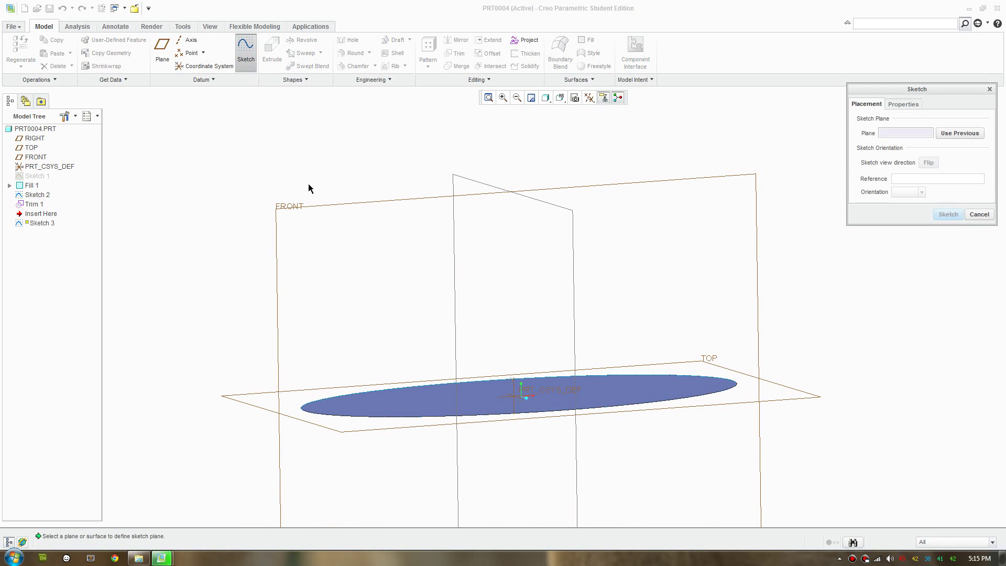
pyautogui.click(372, 202)
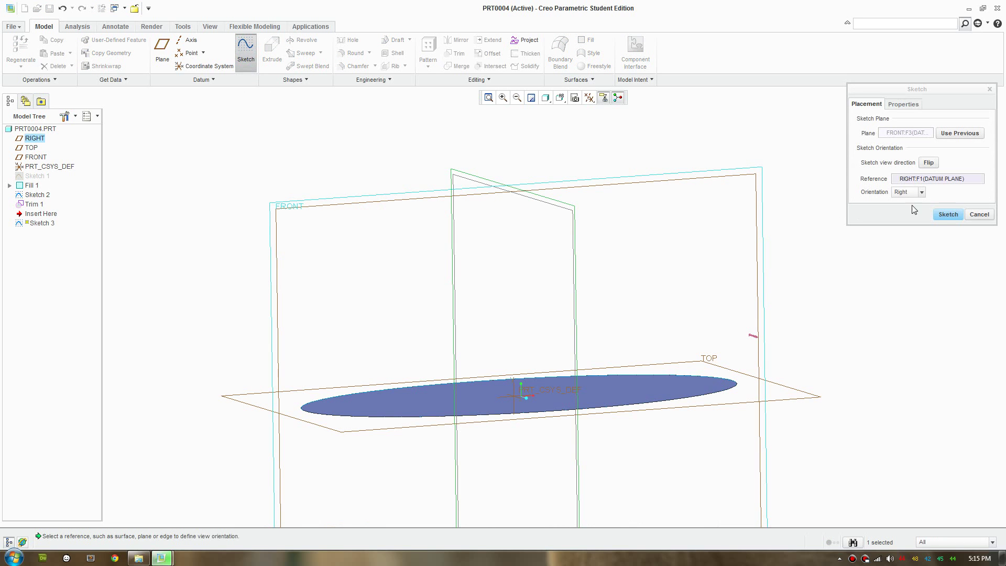
pyautogui.click(947, 215)
pyautogui.click(597, 96)
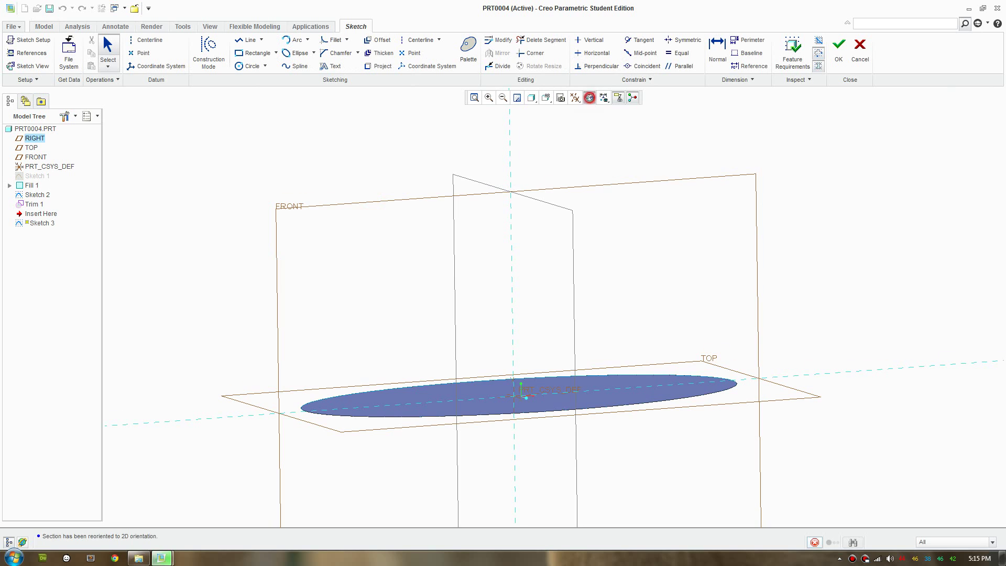
pyautogui.click(295, 66)
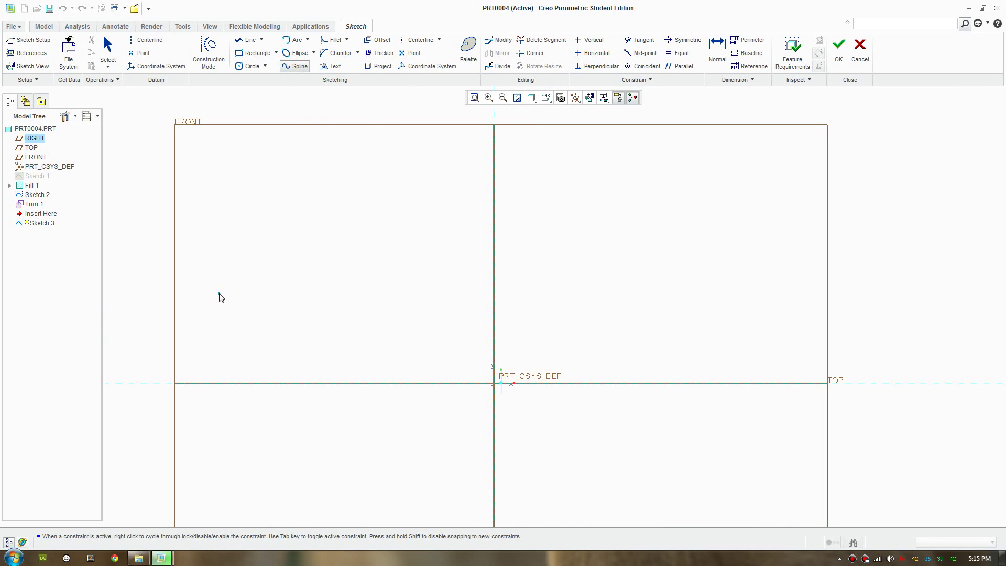
pyautogui.click(199, 327)
pyautogui.click(565, 238)
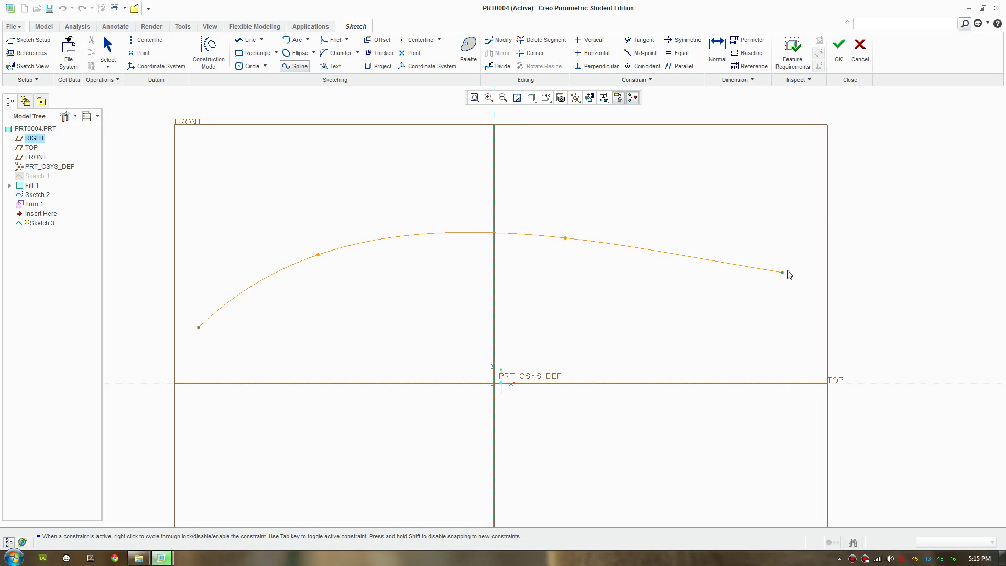
pyautogui.click(818, 271)
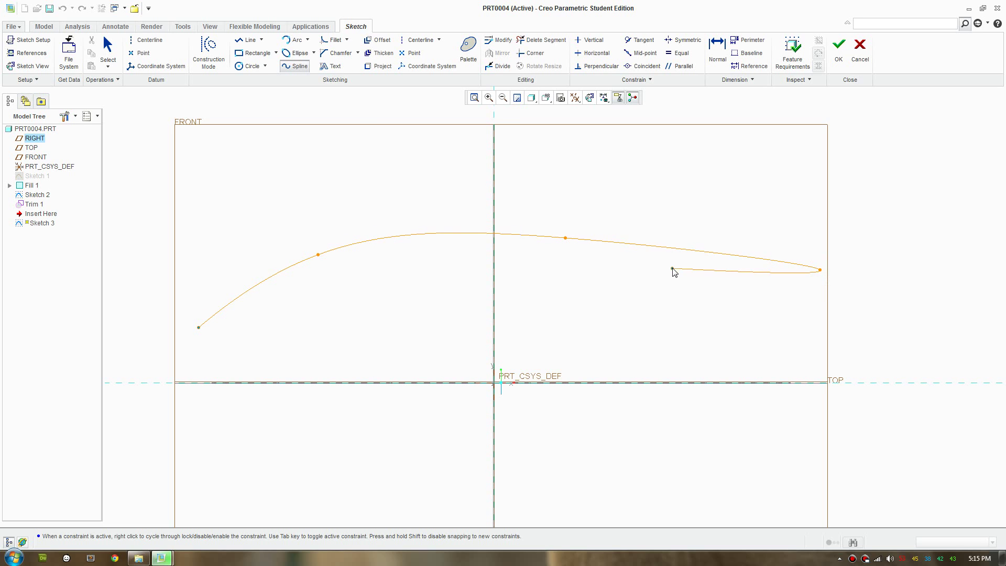
pyautogui.click(108, 45)
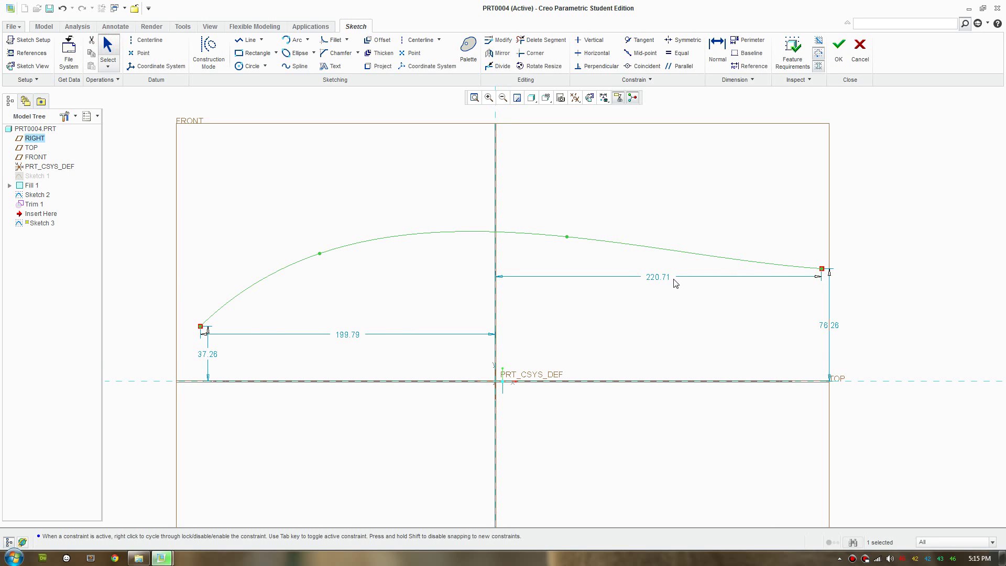
pyautogui.moveTo(821, 271); pyautogui.dragTo(799, 279)
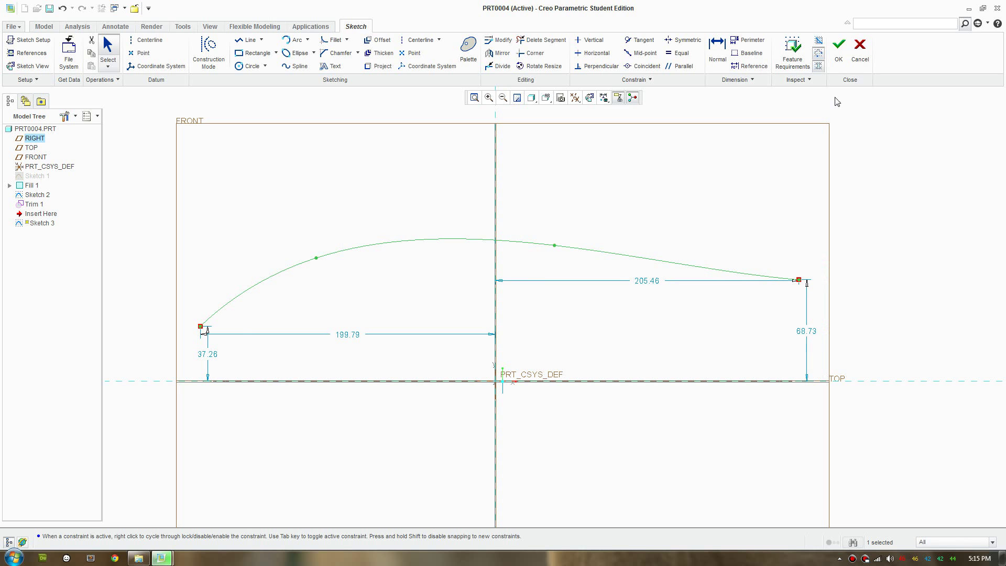
pyautogui.click(840, 67)
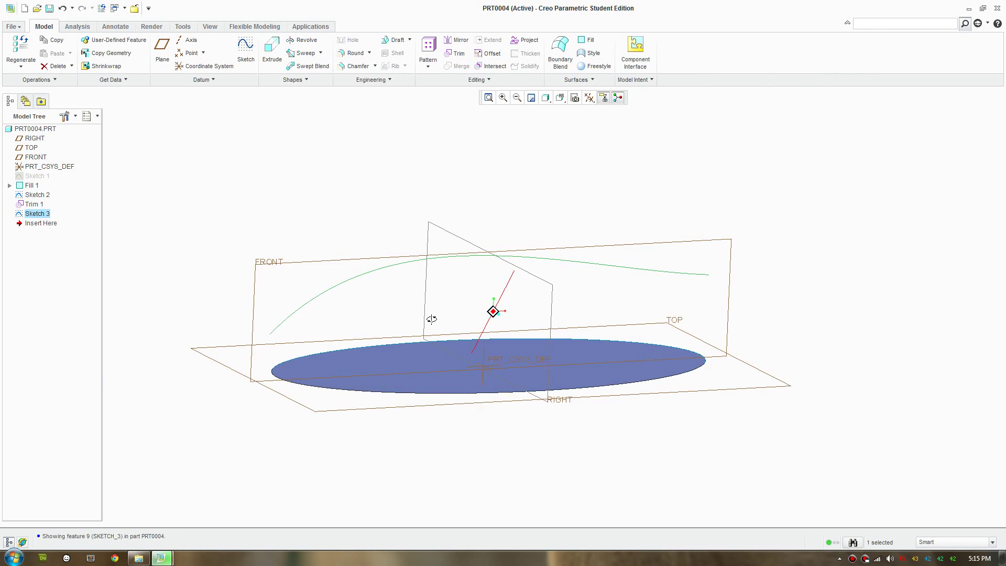
# Step: Select the Sketch 3 spline and start a sweep using it as trajectory
pyautogui.scroll(3, 456, 339)
pyautogui.scroll(-3, 511, 280)
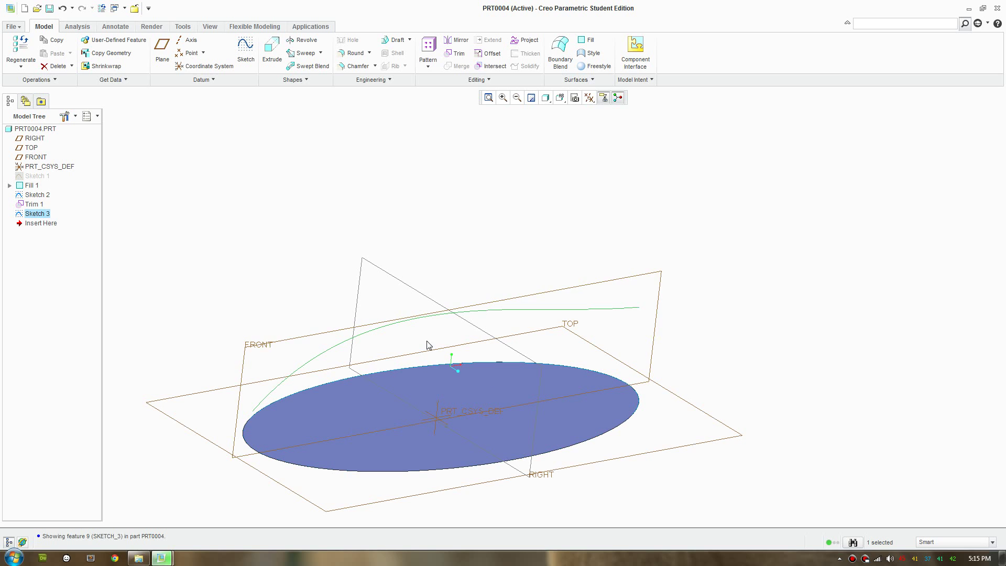
pyautogui.moveTo(666, 342); pyautogui.dragTo(673, 348, button='middle')
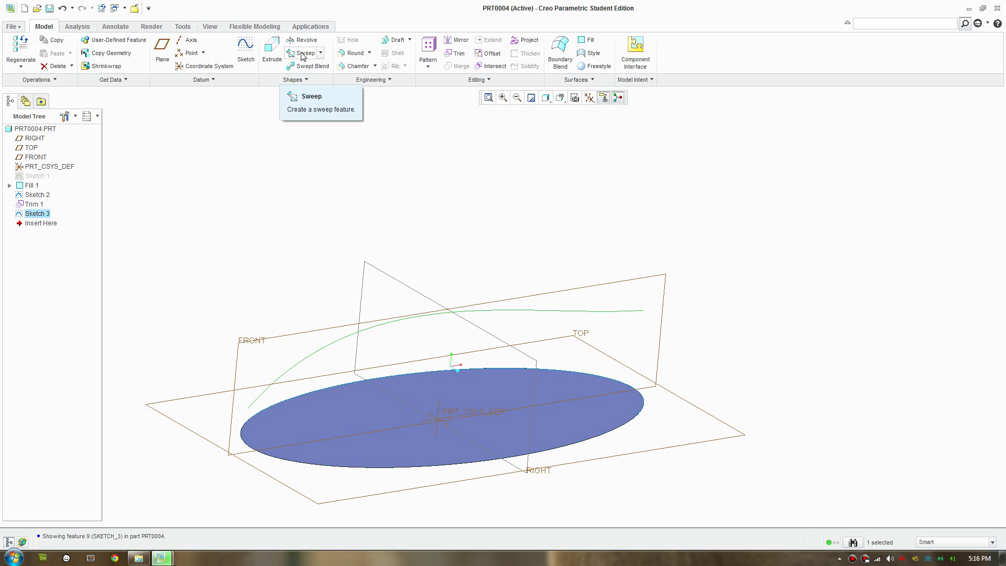
pyautogui.click(454, 189)
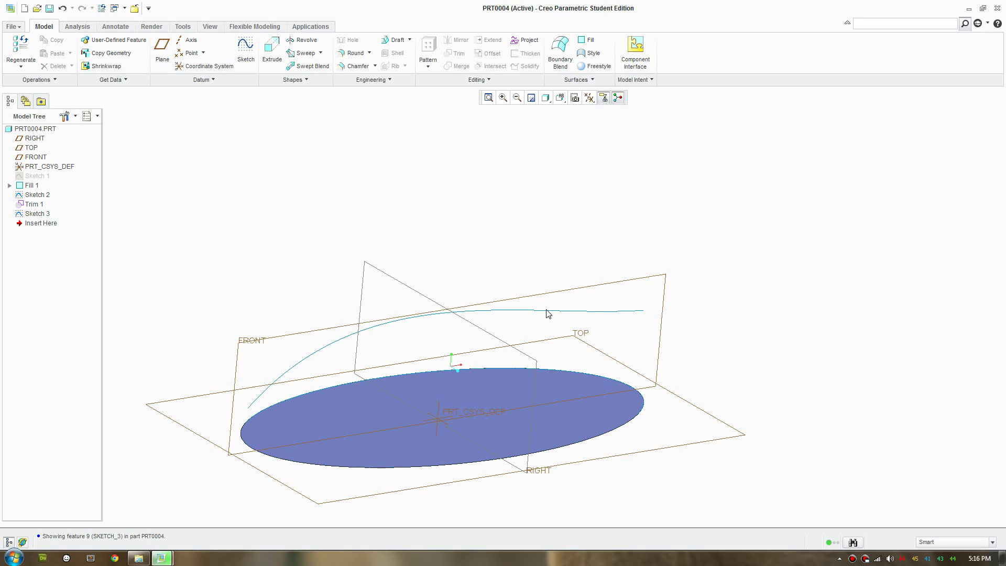
pyautogui.click(546, 310)
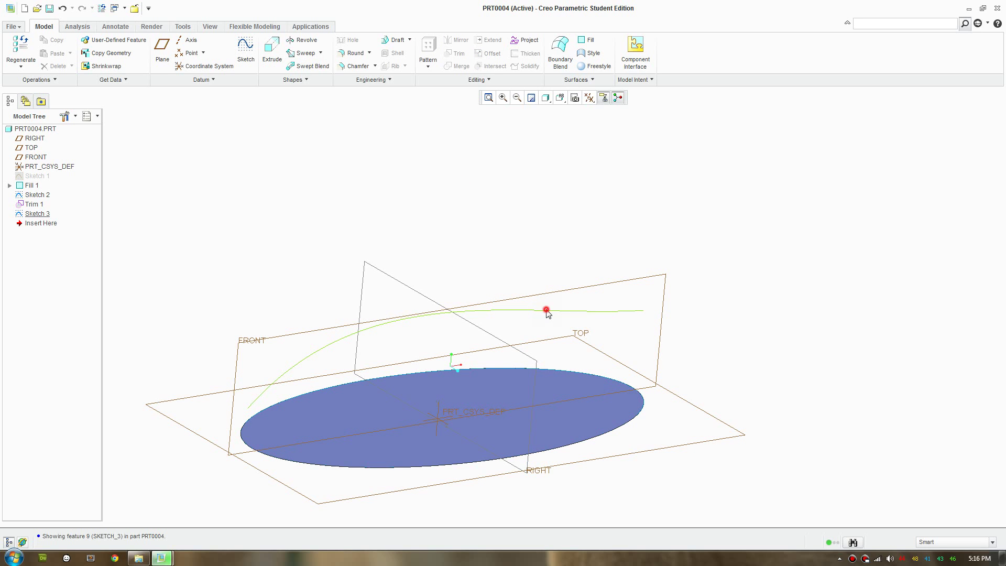
pyautogui.click(304, 54)
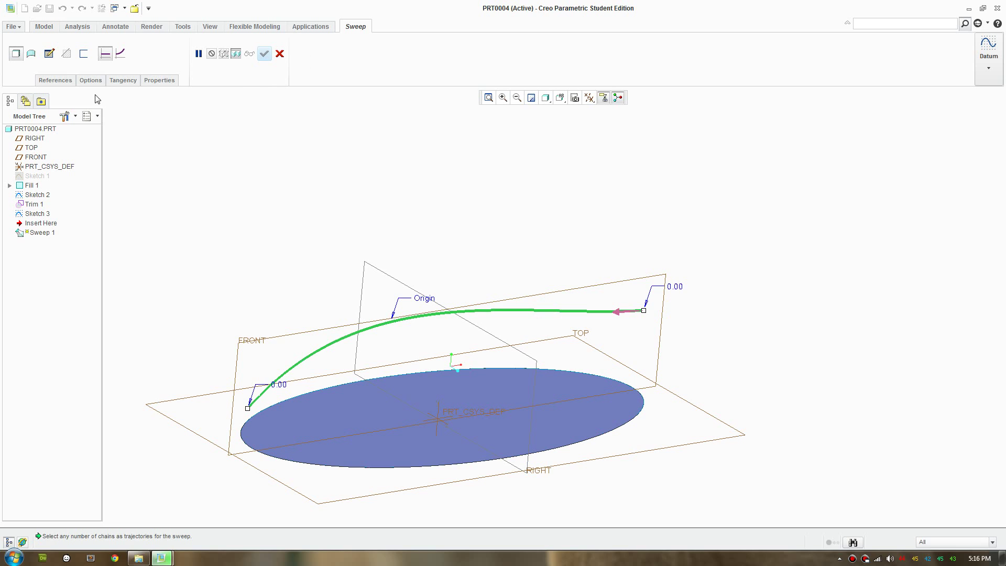
# Step: Open the sweep's section sketch and face its plane straight on
pyautogui.click(49, 55)
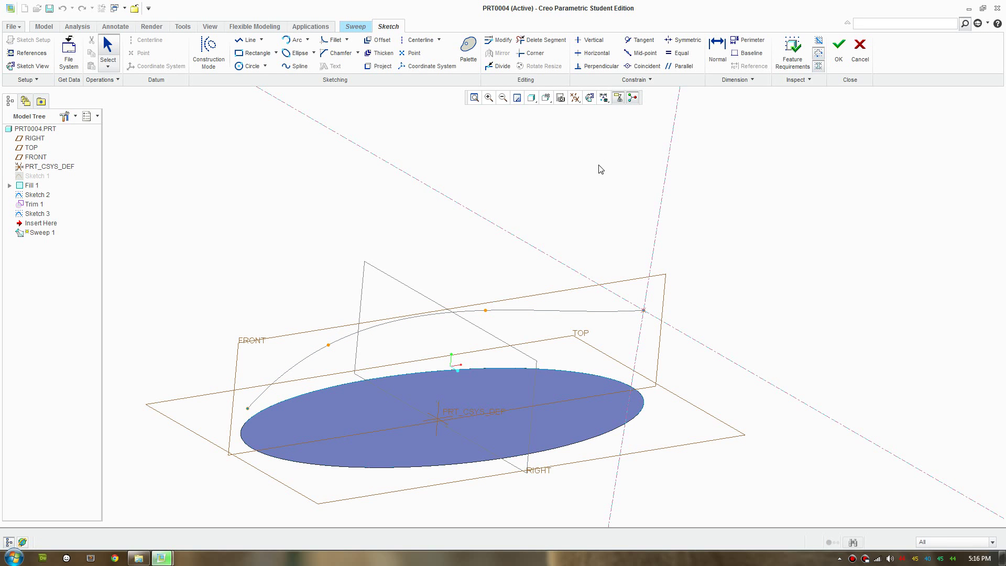
pyautogui.click(588, 99)
pyautogui.moveTo(628, 359)
pyautogui.mouseDown(button='middle')
pyautogui.moveTo(707, 254)
pyautogui.moveTo(676, 240)
pyautogui.moveTo(532, 269)
pyautogui.moveTo(581, 269)
pyautogui.moveTo(578, 241)
pyautogui.mouseUp(button='middle')
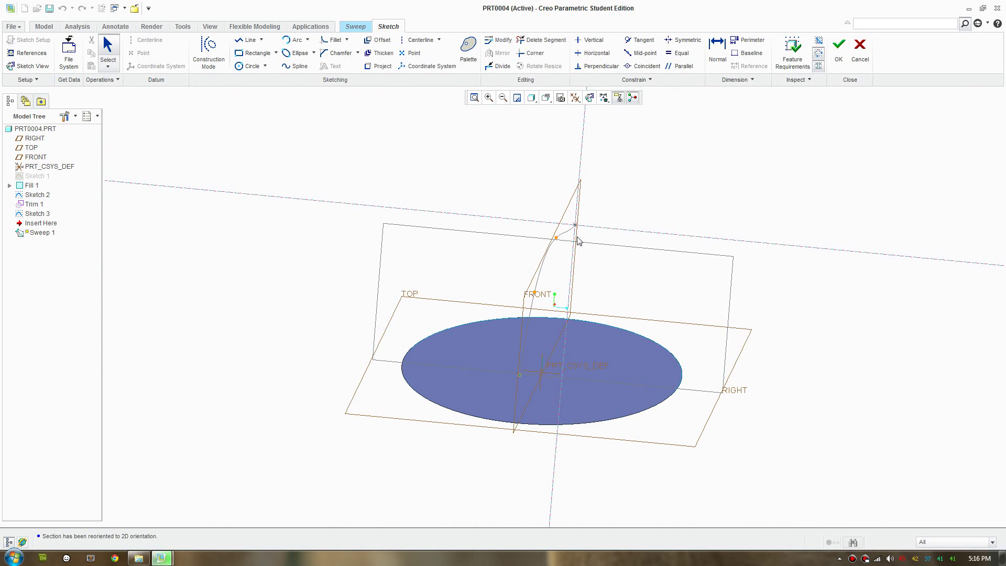
pyautogui.click(589, 99)
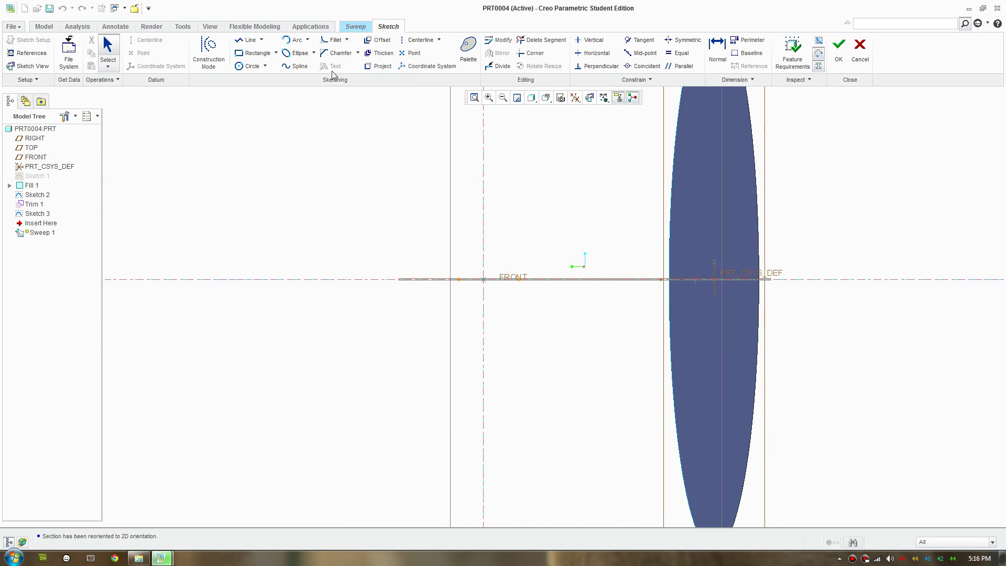
# Step: Draw a spline section from above the origin, through the origin, to a point below
pyautogui.click(295, 66)
pyautogui.scroll(-2, 446, 357)
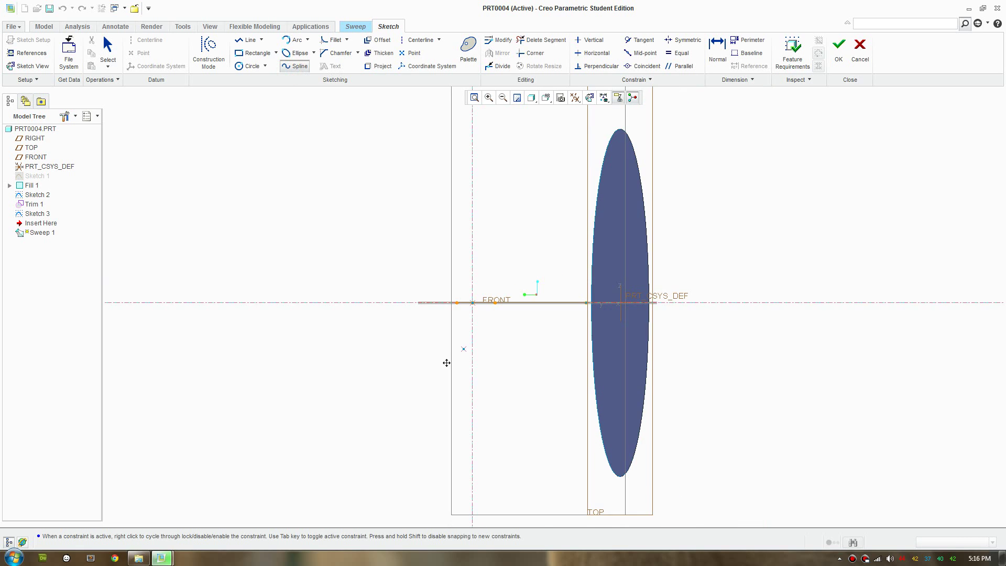
pyautogui.keyDown('shift'); pyautogui.moveTo(446, 362); pyautogui.dragTo(402, 425, button='middle'); pyautogui.keyUp('shift')
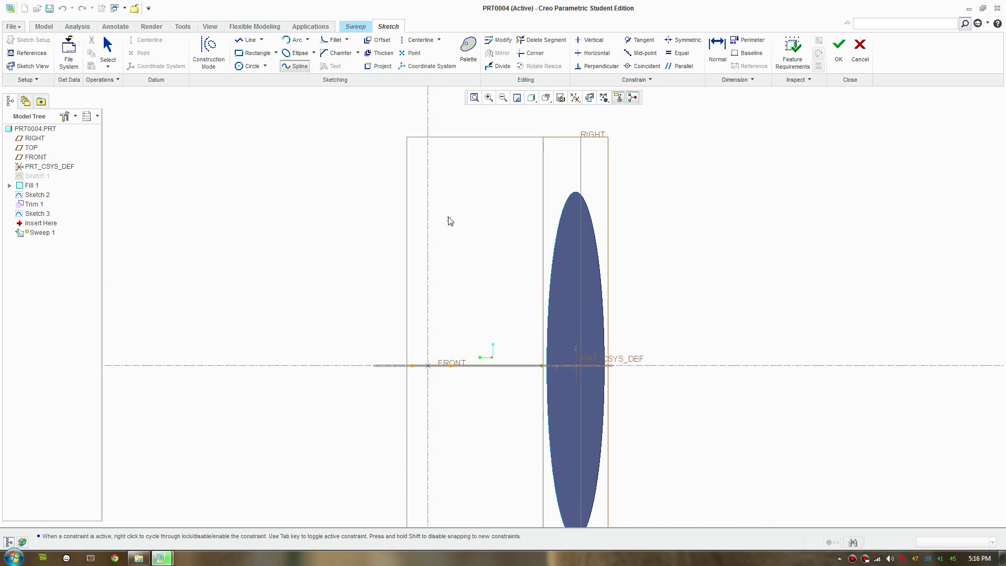
pyautogui.click(450, 160)
pyautogui.click(428, 365)
pyautogui.scroll(-3, 429, 367)
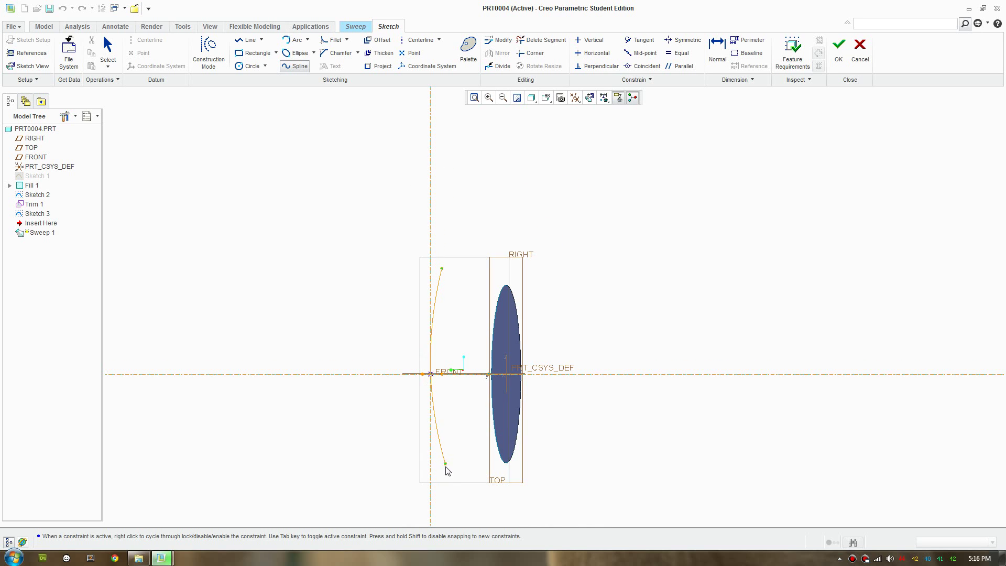
pyautogui.scroll(2, 448, 470)
pyautogui.scroll(-1, 457, 474)
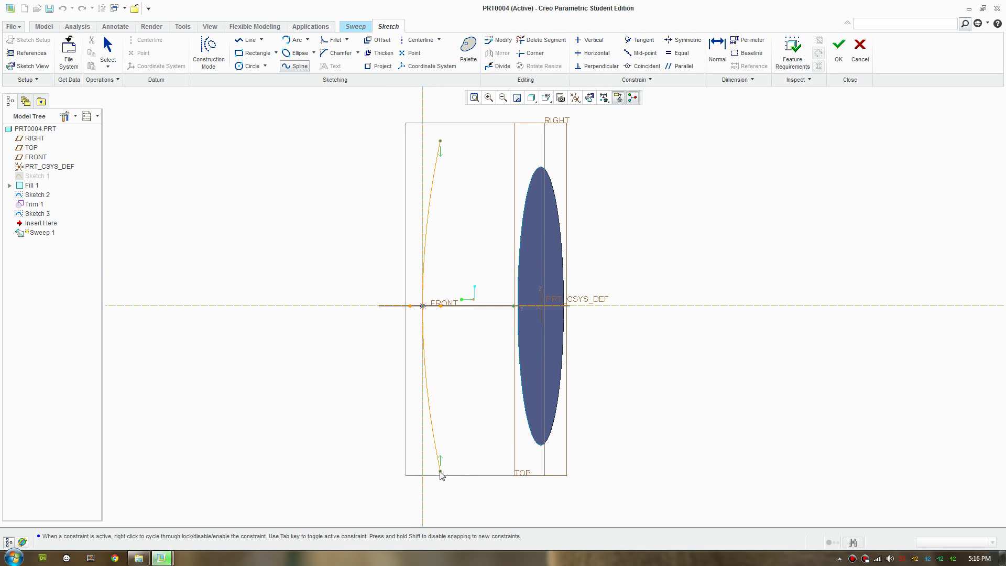
pyautogui.click(440, 471)
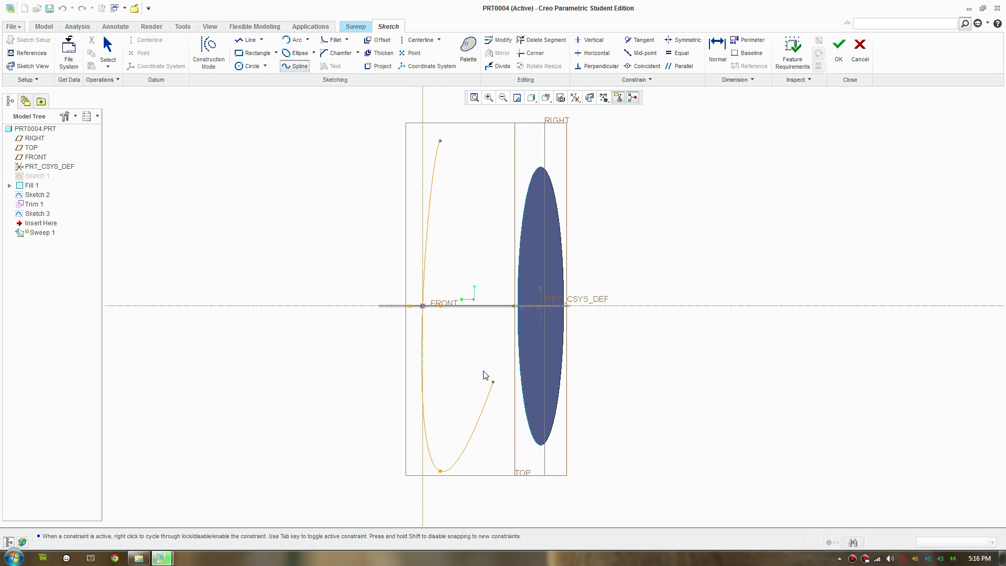
pyautogui.middleClick(466, 256)
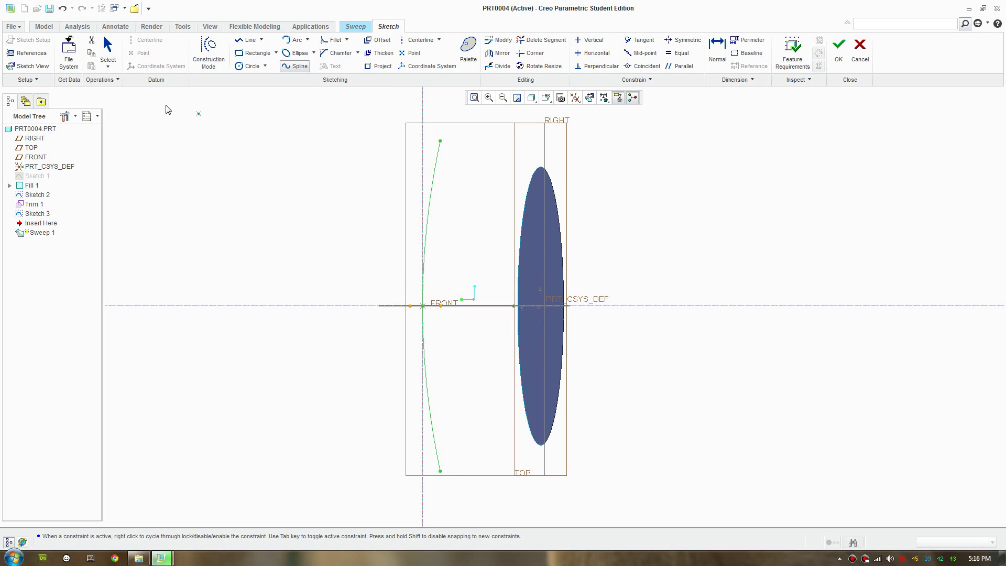
pyautogui.click(110, 49)
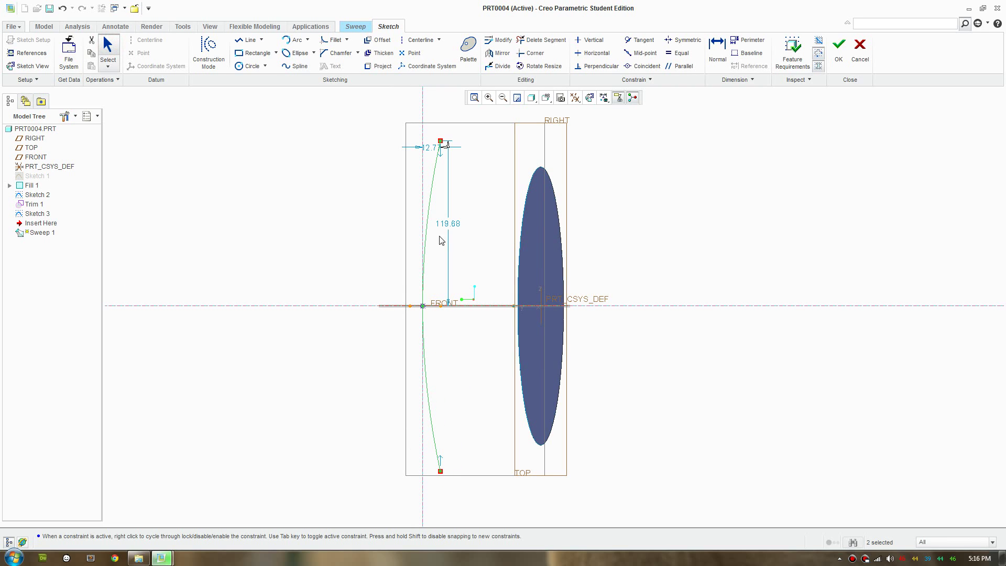
# Step: Set the spline's height dimension to 120 and horizontal offset to 13
pyautogui.doubleClick(448, 225)
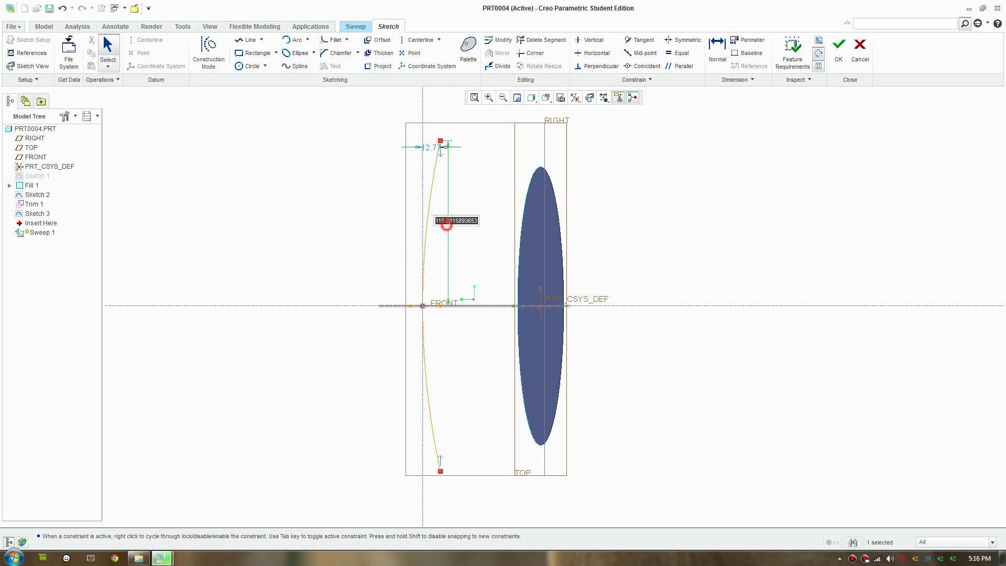
pyautogui.write('120')
pyautogui.press('Return')
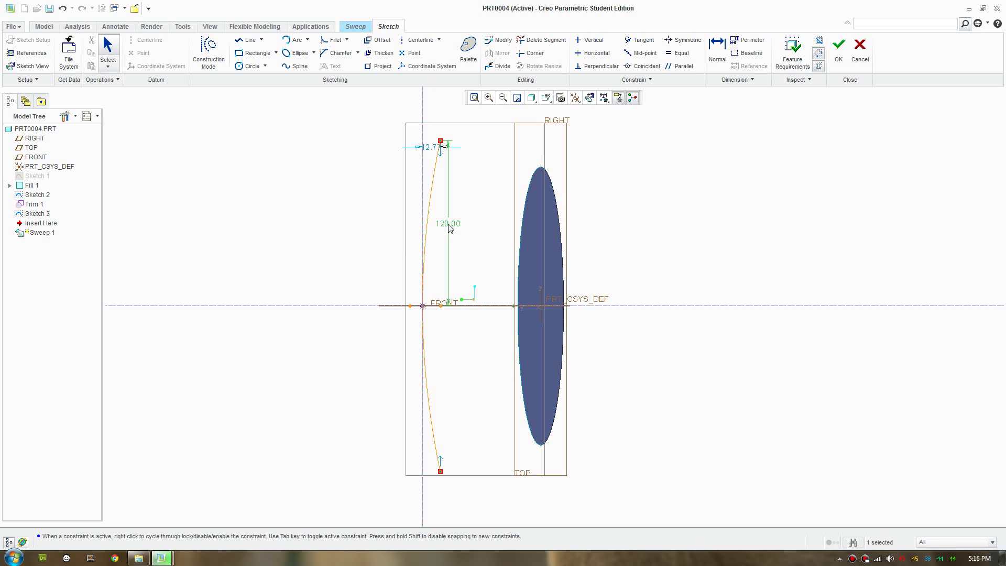
pyautogui.doubleClick(436, 149)
pyautogui.write('13')
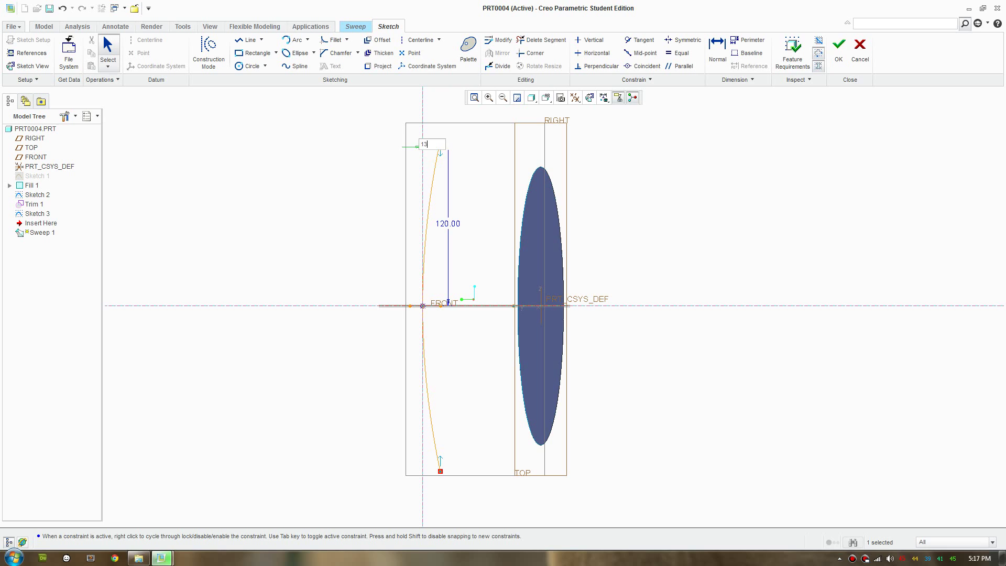
pyautogui.press('Return')
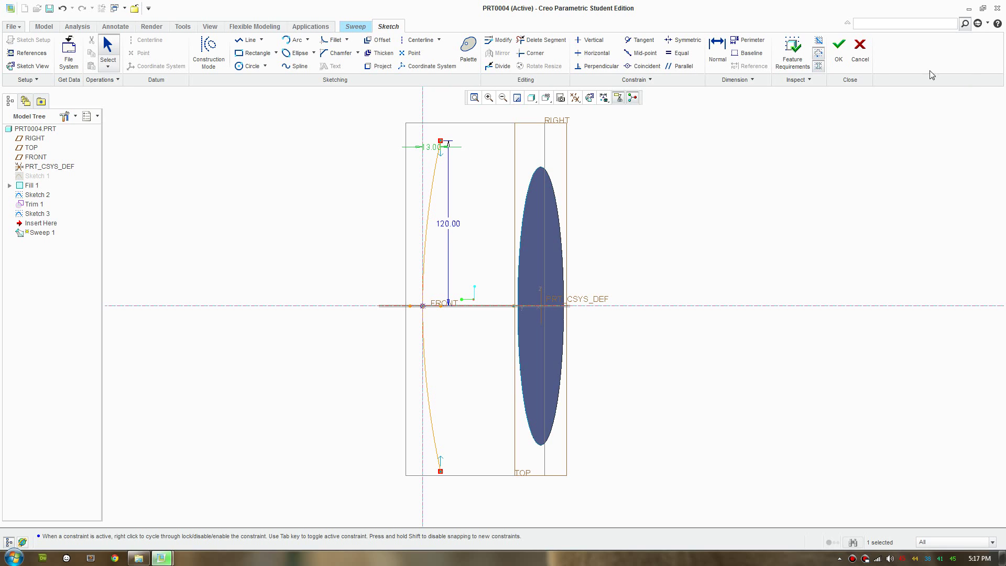
# Step: Finish the section and complete Sweep 1 as a surface arching over the ellipse
pyautogui.click(838, 55)
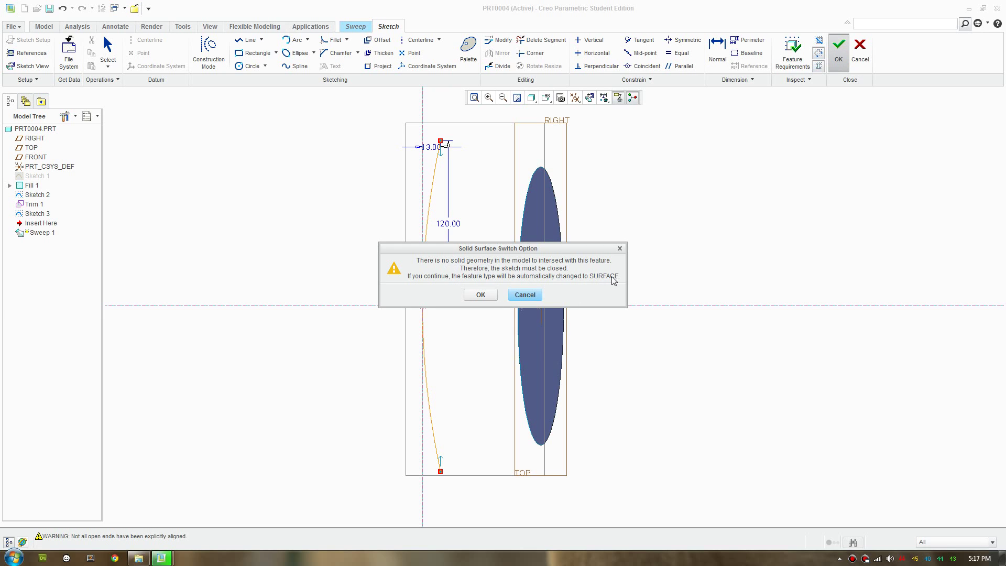
pyautogui.click(481, 295)
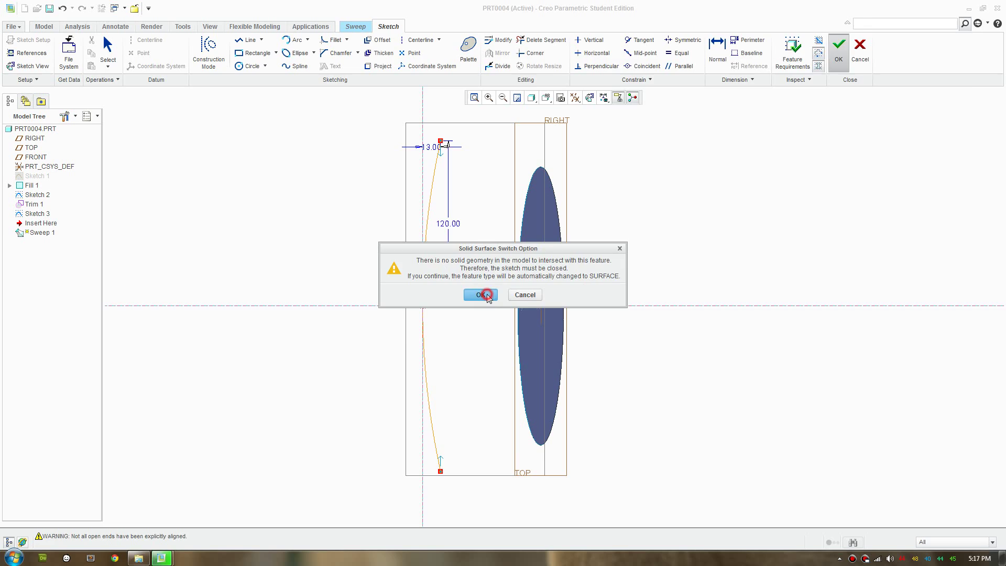
pyautogui.scroll(-2, 485, 293)
pyautogui.moveTo(482, 370); pyautogui.dragTo(421, 247, button='middle')
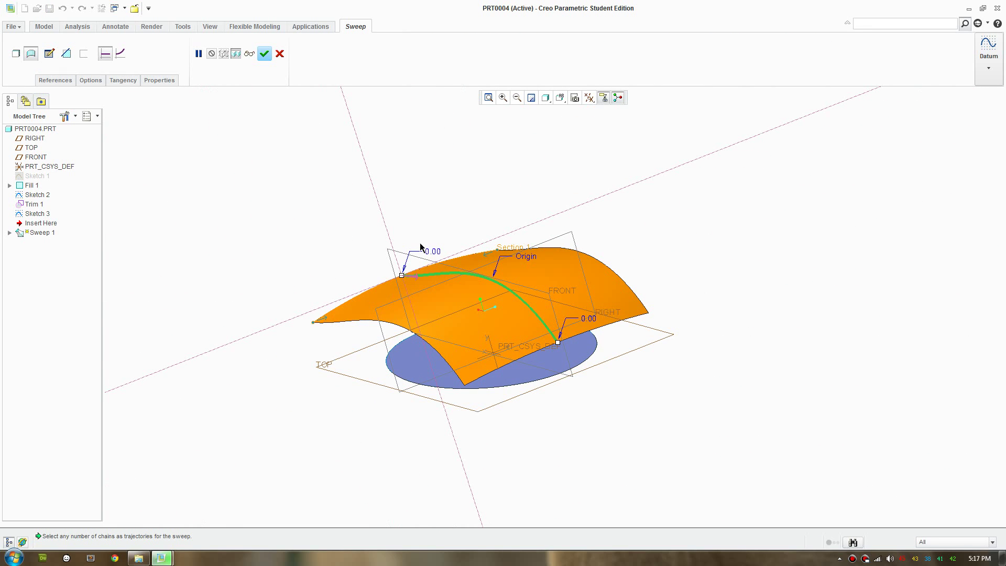
pyautogui.click(265, 54)
pyautogui.moveTo(526, 459); pyautogui.dragTo(494, 501, button='middle')
pyautogui.click(478, 441)
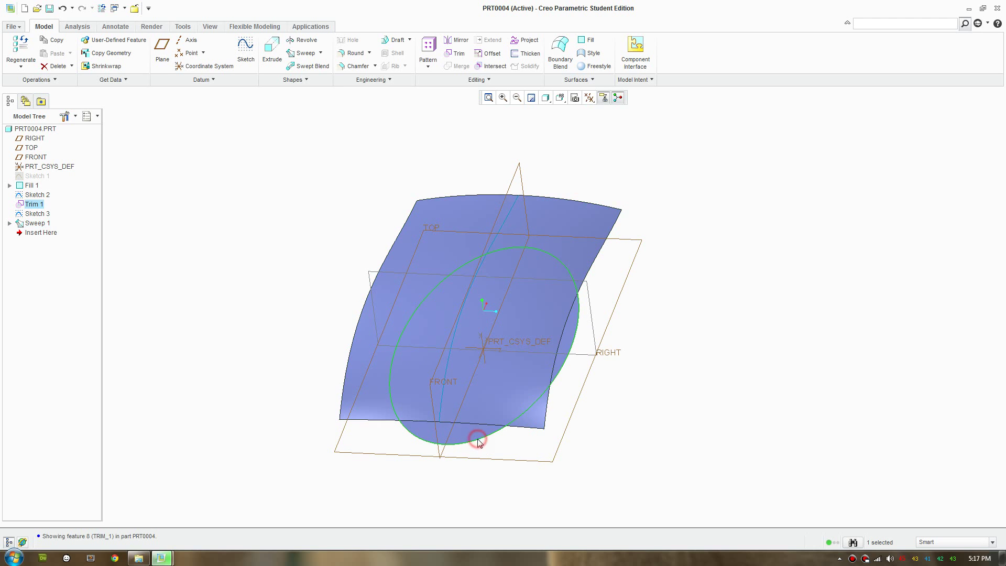
pyautogui.moveTo(587, 407)
pyautogui.mouseDown(button='middle')
pyautogui.moveTo(555, 413)
pyautogui.moveTo(665, 362)
pyautogui.moveTo(709, 361)
pyautogui.moveTo(682, 354)
pyautogui.mouseUp(button='middle')
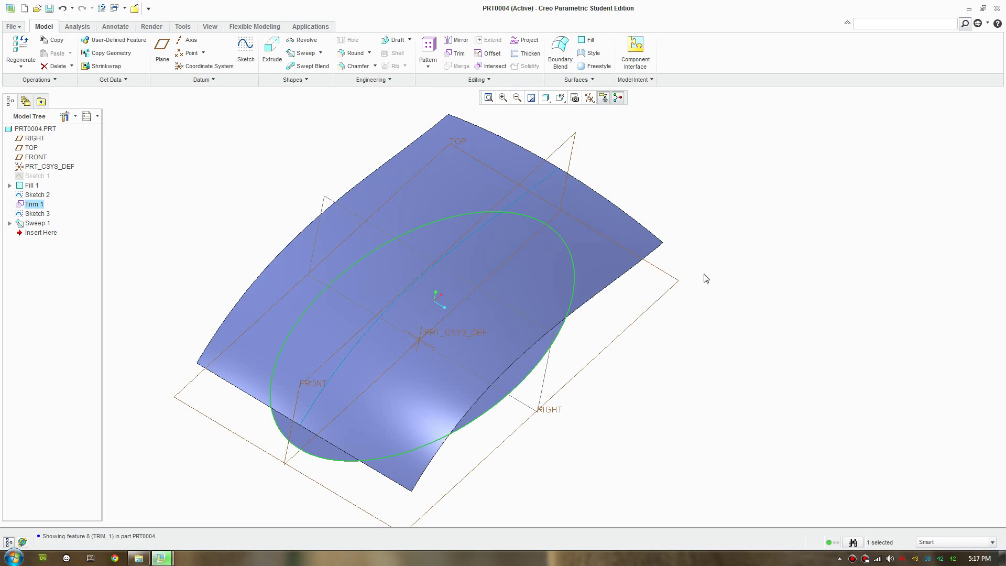
pyautogui.moveTo(706, 278); pyautogui.dragTo(706, 256, button='middle')
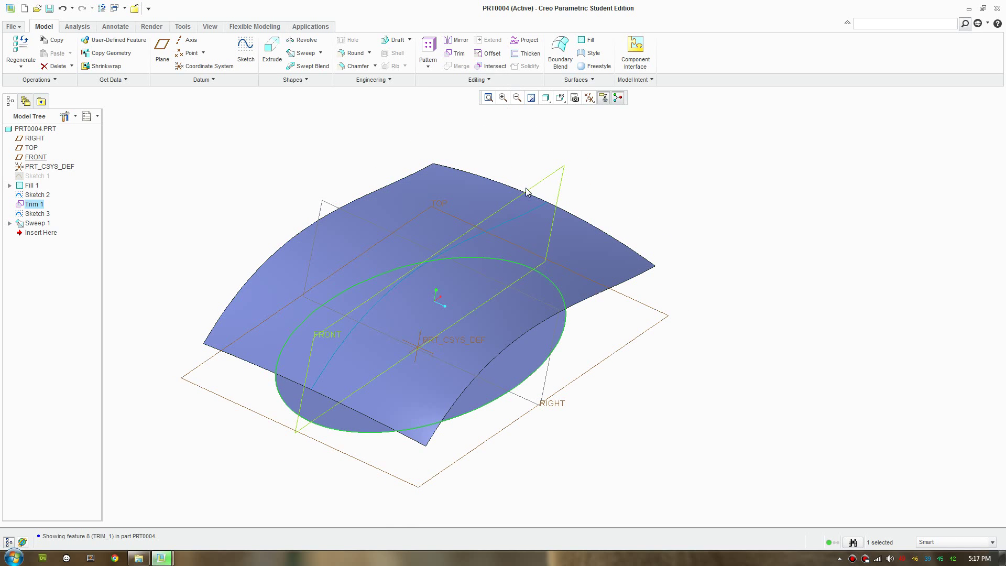
pyautogui.click(723, 194)
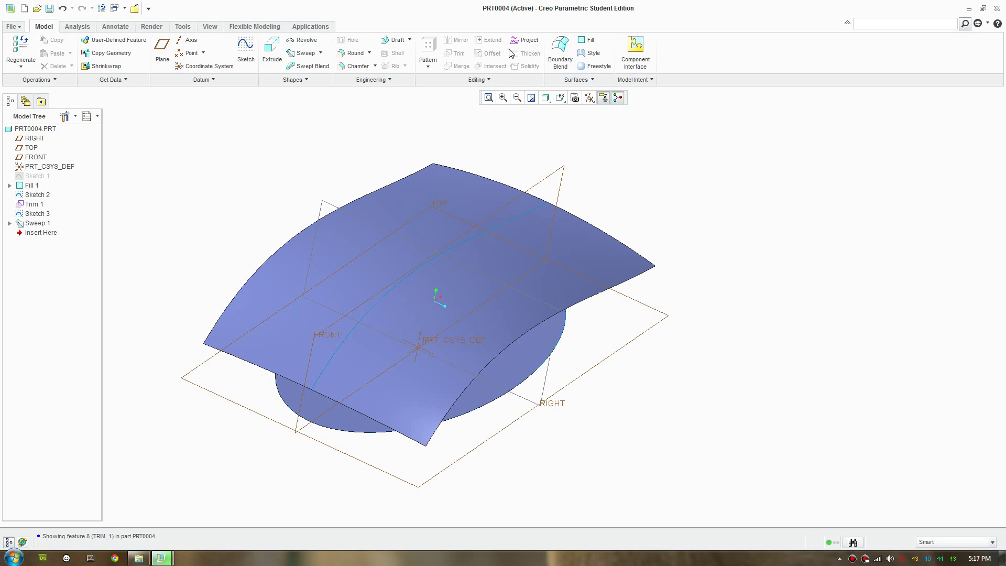
pyautogui.click(563, 341)
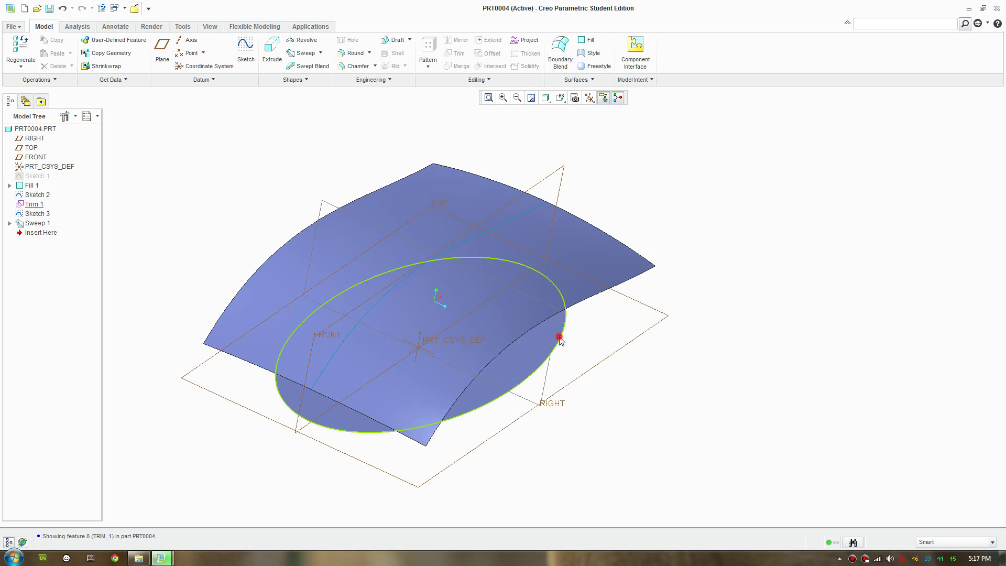
# Step: Start a projection onto the swept surface with TOP as the direction reference
pyautogui.click(527, 40)
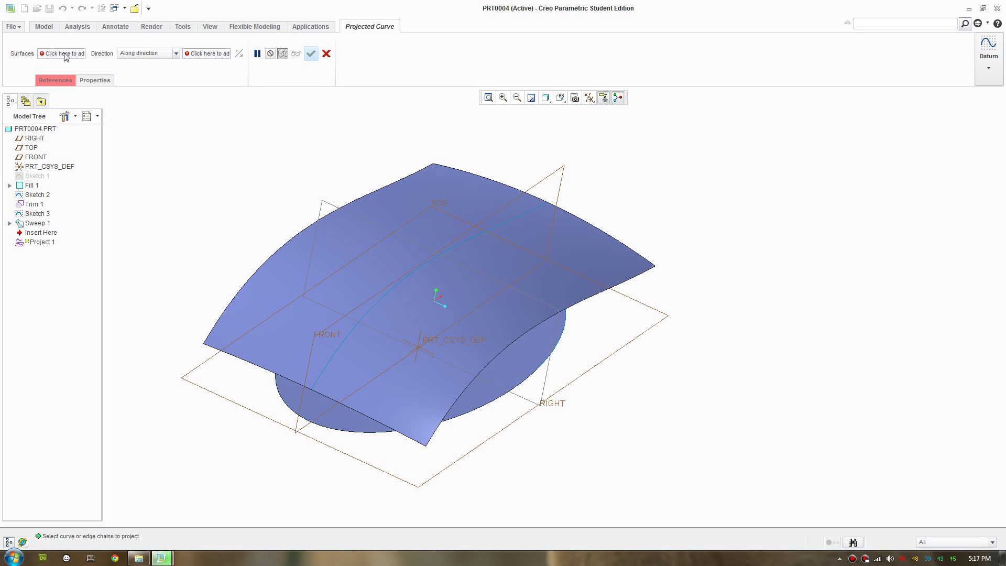
pyautogui.click(66, 56)
pyautogui.click(445, 173)
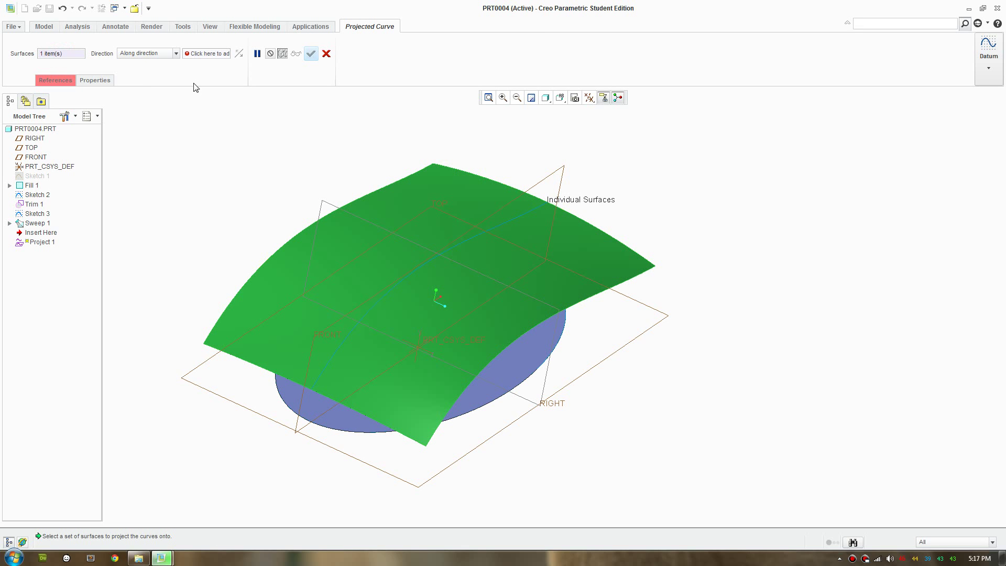
pyautogui.click(190, 54)
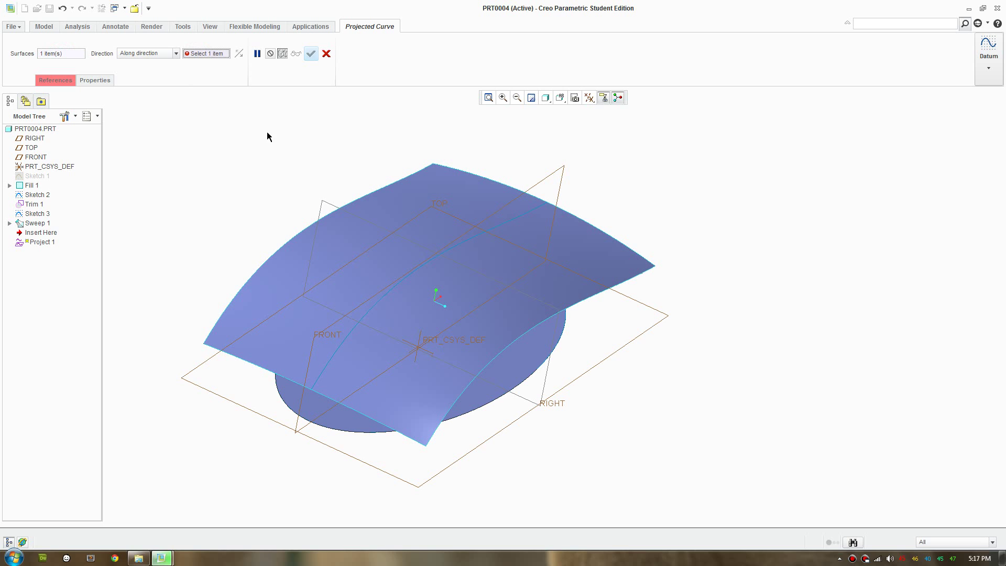
pyautogui.click(617, 356)
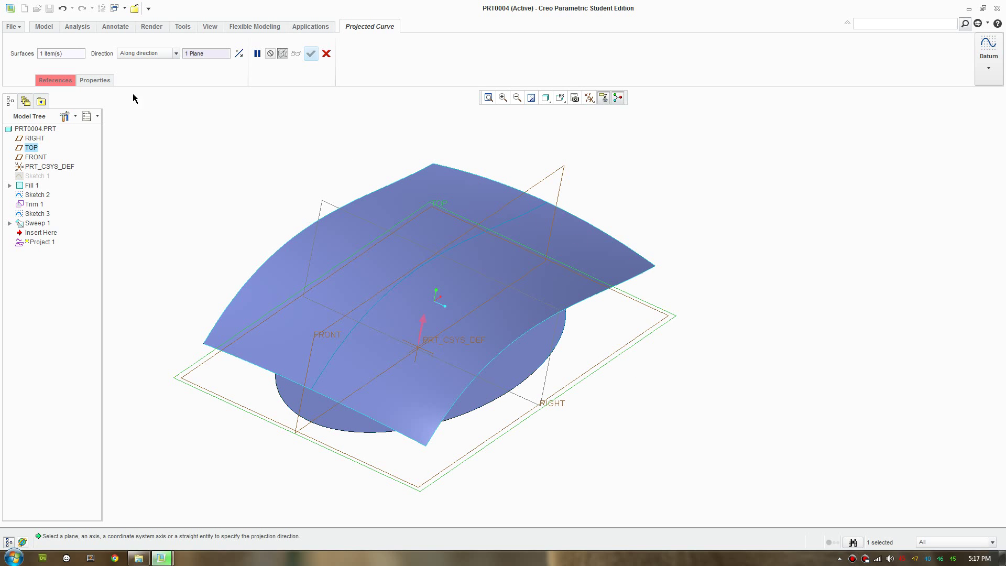
pyautogui.click(176, 54)
pyautogui.click(176, 54)
# Step: Pick the ellipse edge as the chain to project and orbit to check it
pyautogui.click(68, 81)
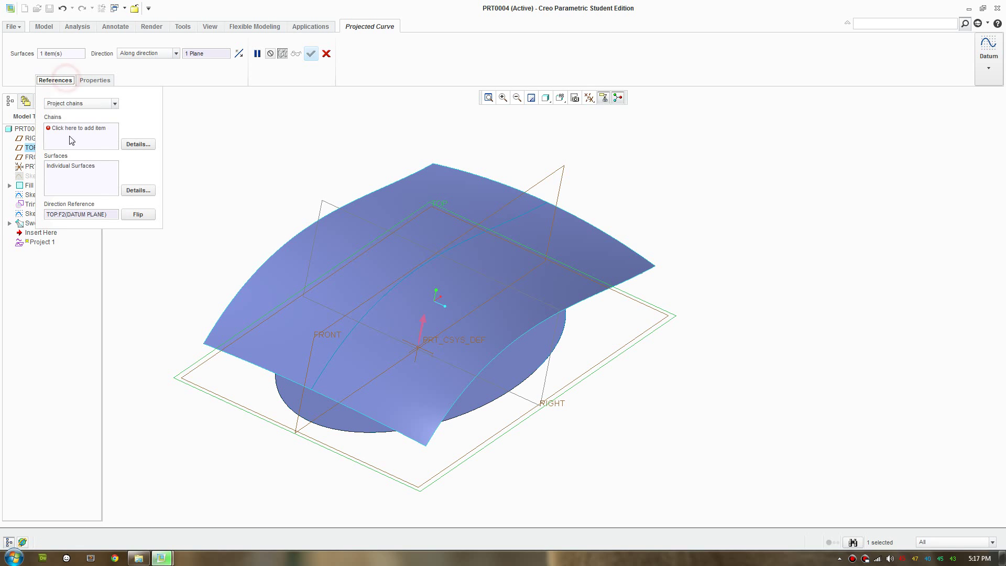
pyautogui.click(73, 133)
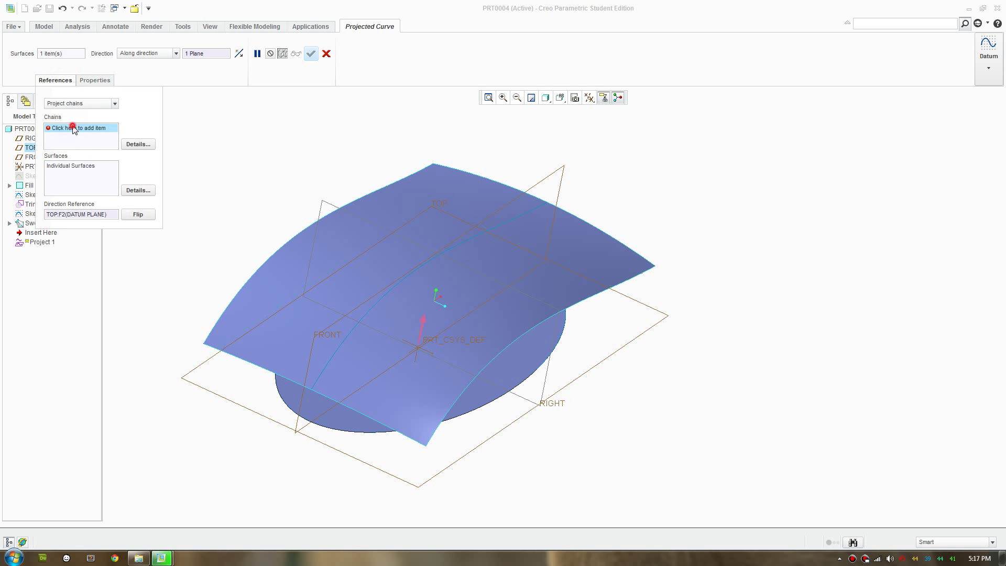
pyautogui.click(495, 407)
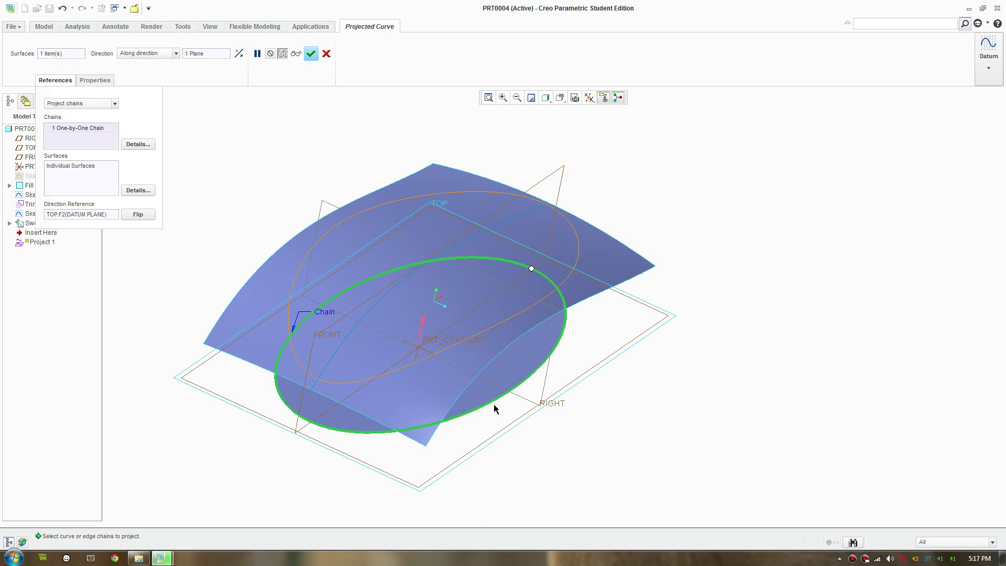
pyautogui.moveTo(441, 318); pyautogui.dragTo(384, 318, button='middle')
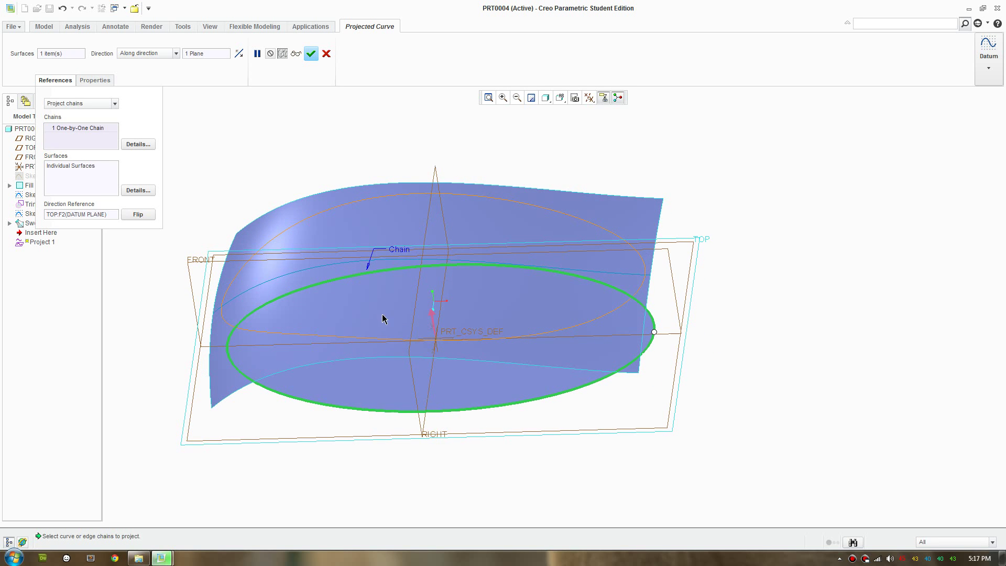
pyautogui.scroll(3, 278, 422)
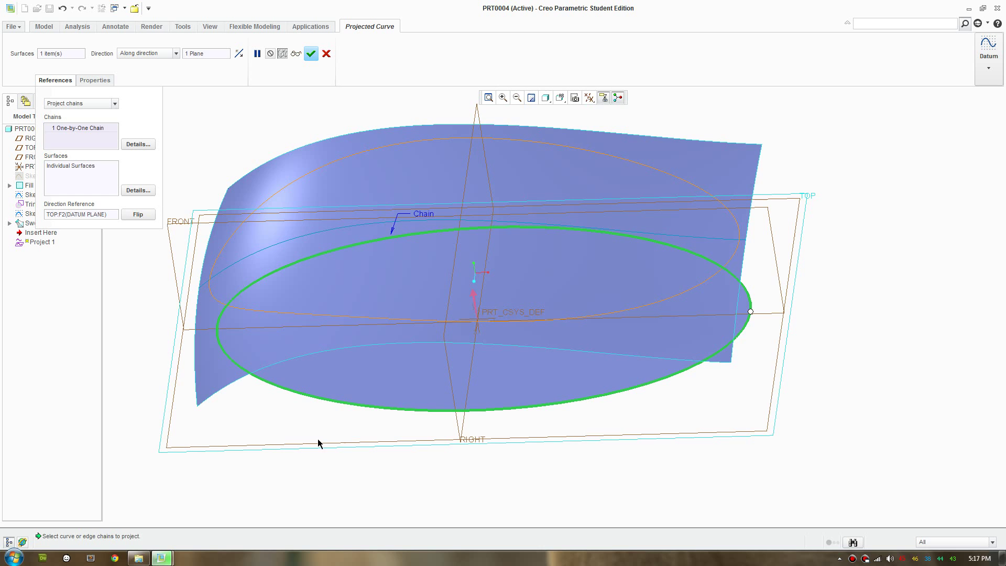
pyautogui.moveTo(569, 430); pyautogui.dragTo(588, 433, button='middle')
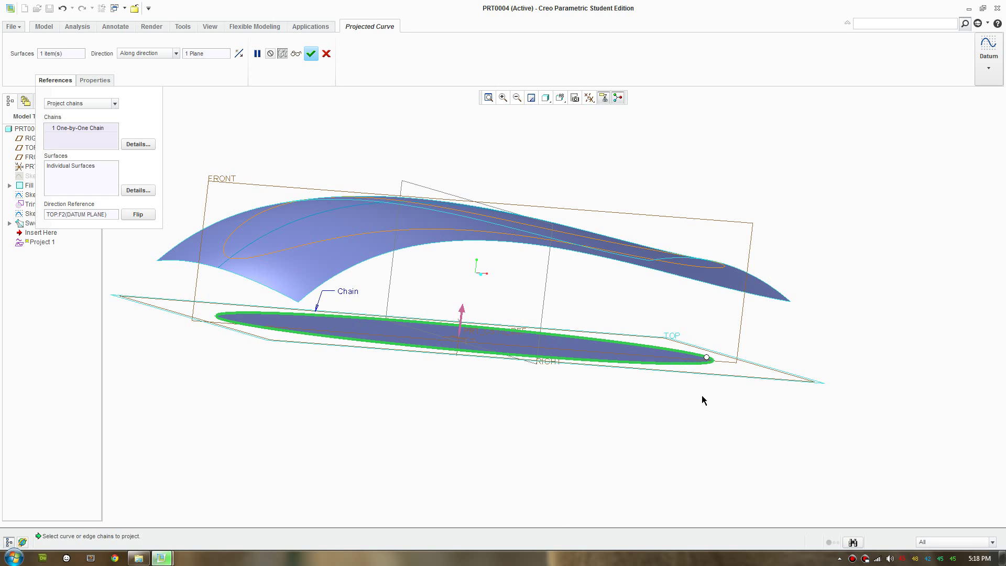
pyautogui.moveTo(702, 401); pyautogui.dragTo(716, 419, button='middle')
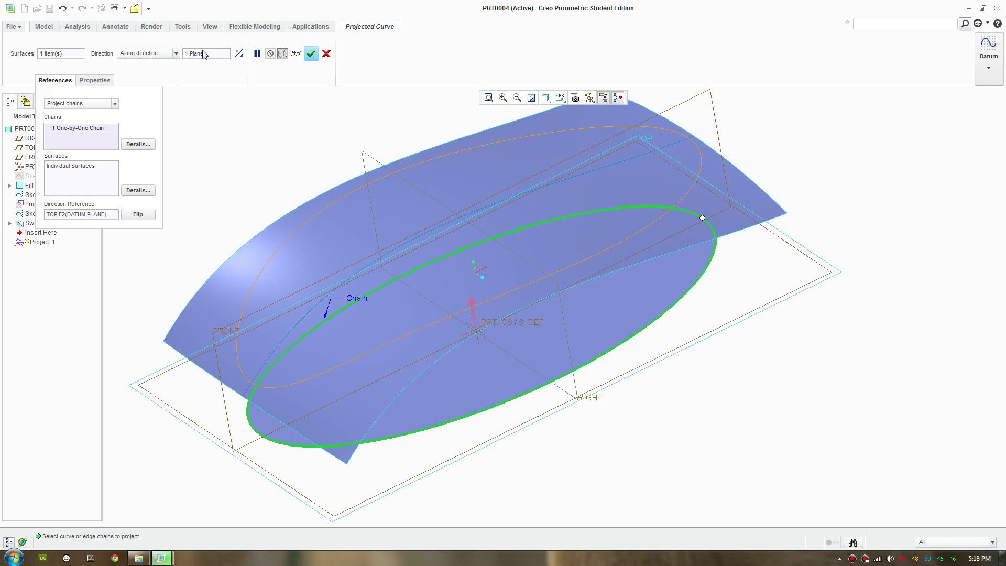
# Step: Confirm the projected ellipse, then trim Sweep 1 along it, keeping the elliptical top sheet
pyautogui.click(311, 54)
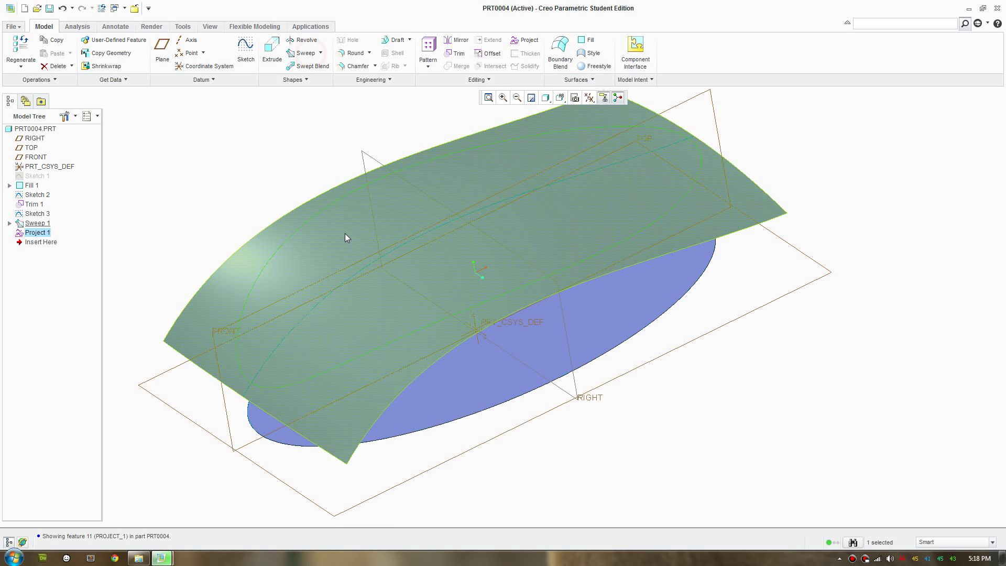
pyautogui.moveTo(400, 303); pyautogui.dragTo(384, 342, button='middle')
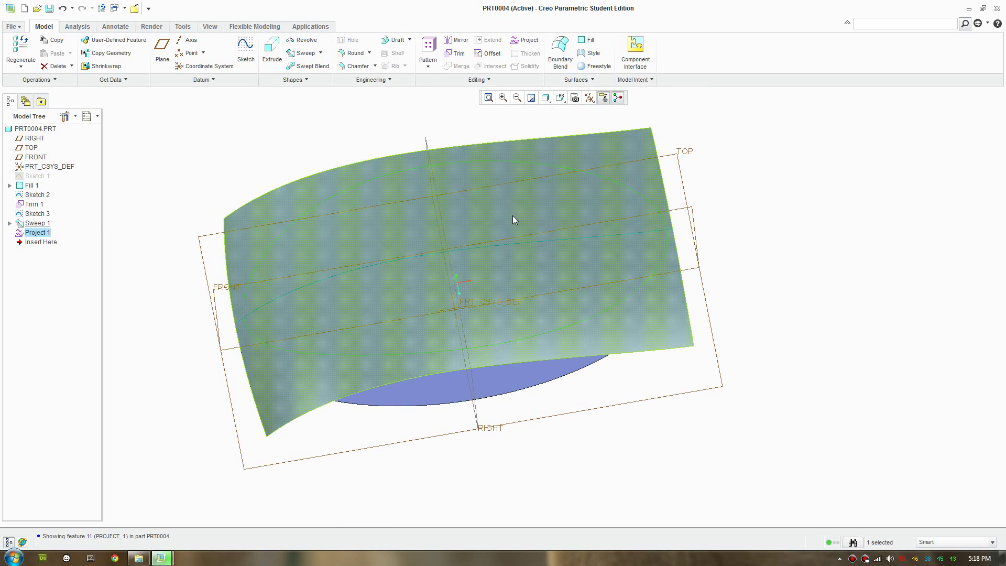
pyautogui.click(607, 157)
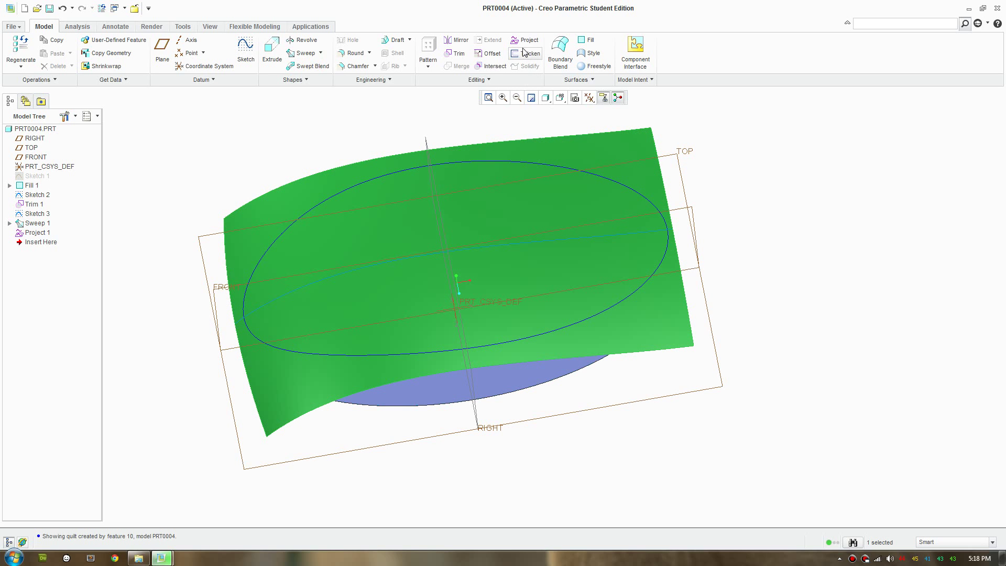
pyautogui.click(456, 53)
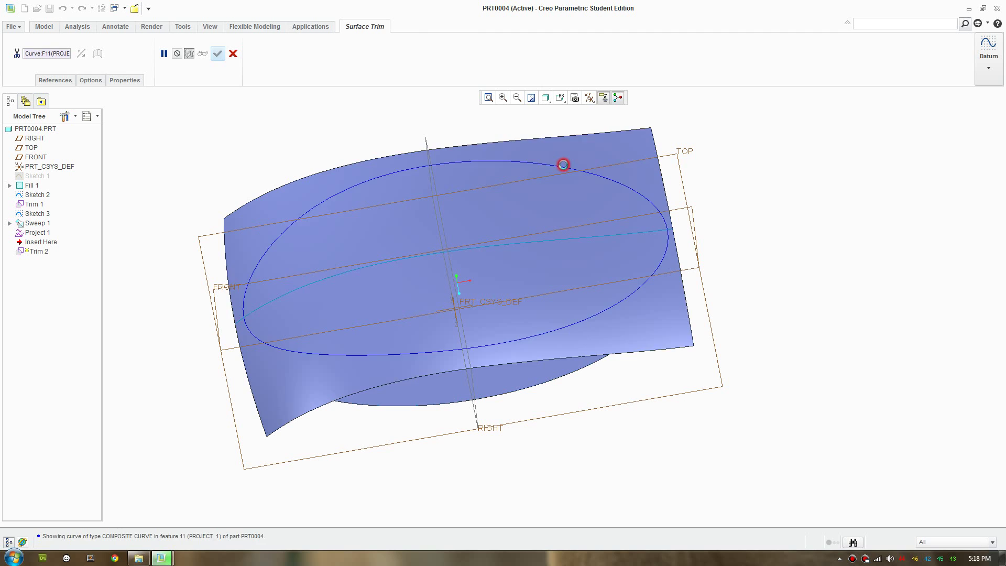
pyautogui.click(561, 165)
pyautogui.moveTo(197, 465)
pyautogui.mouseDown(button='middle')
pyautogui.moveTo(263, 447)
pyautogui.moveTo(208, 386)
pyautogui.mouseUp(button='middle')
pyautogui.scroll(2, 225, 340)
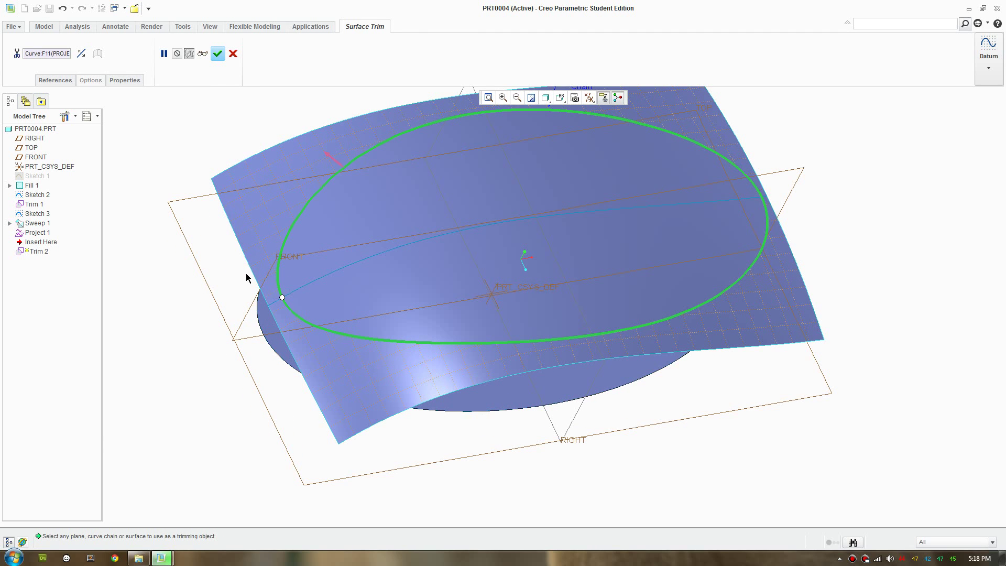
pyautogui.keyDown('shift'); pyautogui.moveTo(247, 278); pyautogui.dragTo(231, 293, button='middle'); pyautogui.keyUp('shift')
pyautogui.click(315, 176)
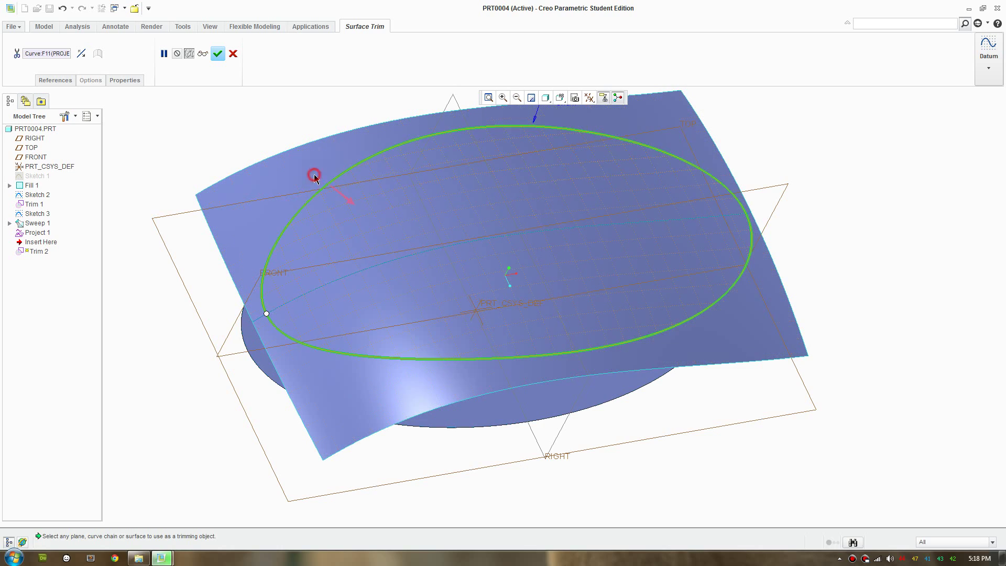
pyautogui.click(218, 53)
pyautogui.moveTo(447, 407); pyautogui.dragTo(573, 339, button='middle')
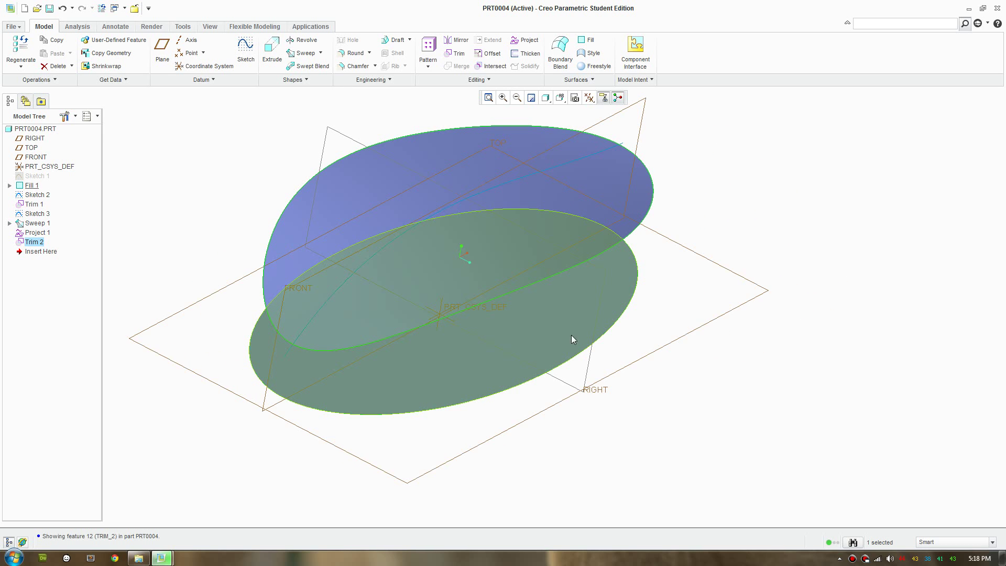
# Step: Start Sweep 2 using the upper and lower ellipse edges as its two trajectories
pyautogui.click(829, 235)
pyautogui.moveTo(667, 384); pyautogui.dragTo(398, 274, button='middle')
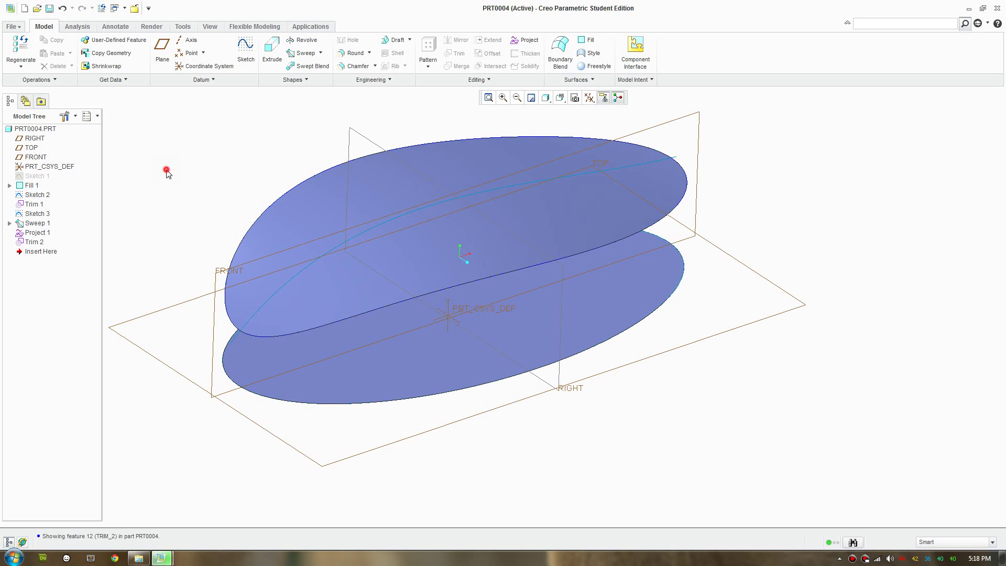
pyautogui.click(304, 55)
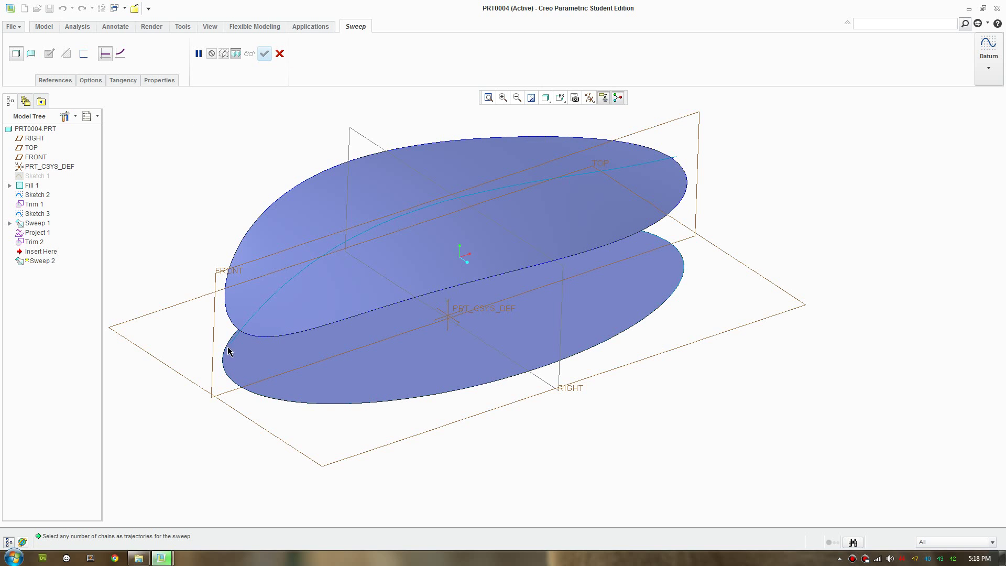
pyautogui.click(311, 331)
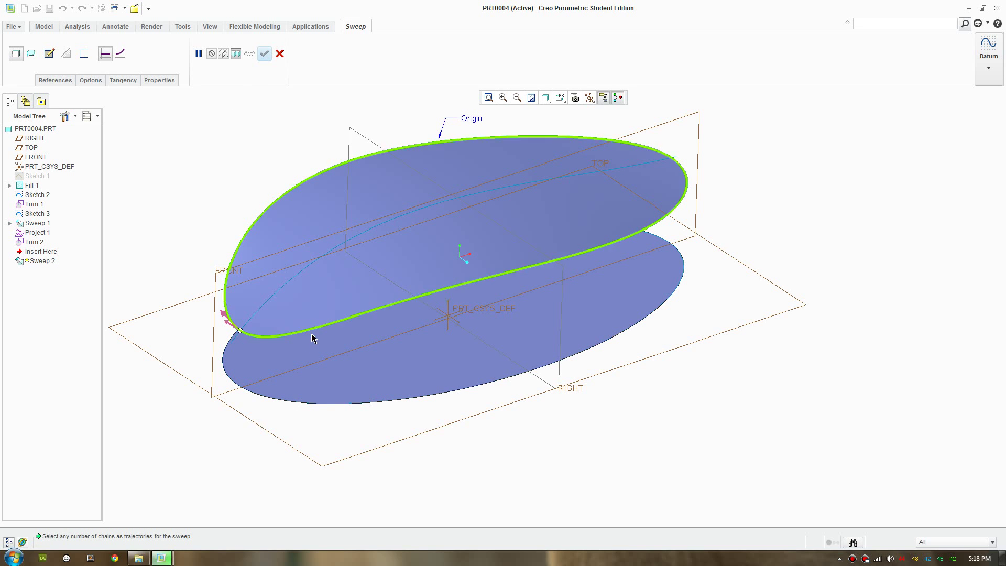
pyautogui.keyDown('ctrl'); pyautogui.click(317, 408); pyautogui.keyUp('ctrl')
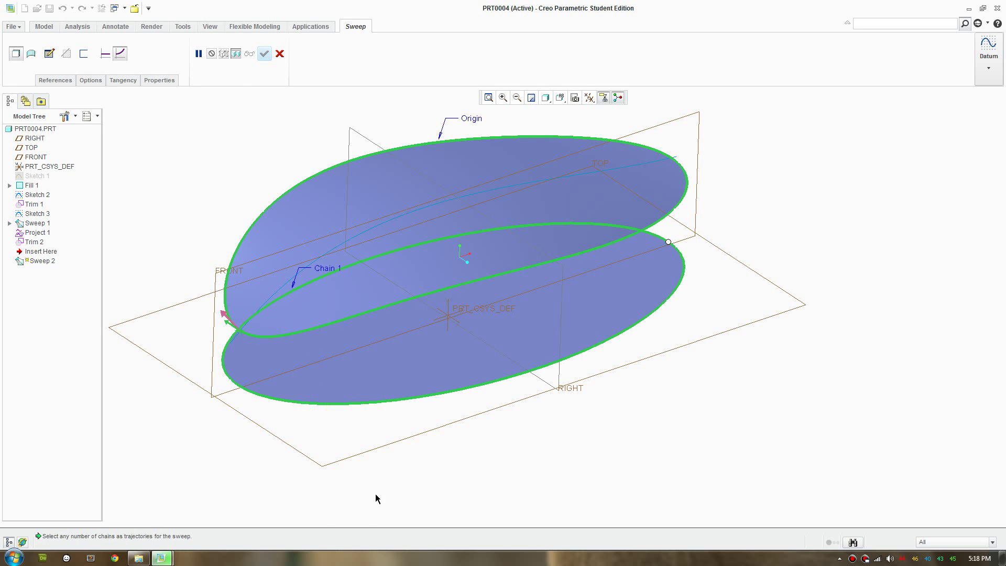
pyautogui.moveTo(375, 498); pyautogui.dragTo(289, 354, button='middle')
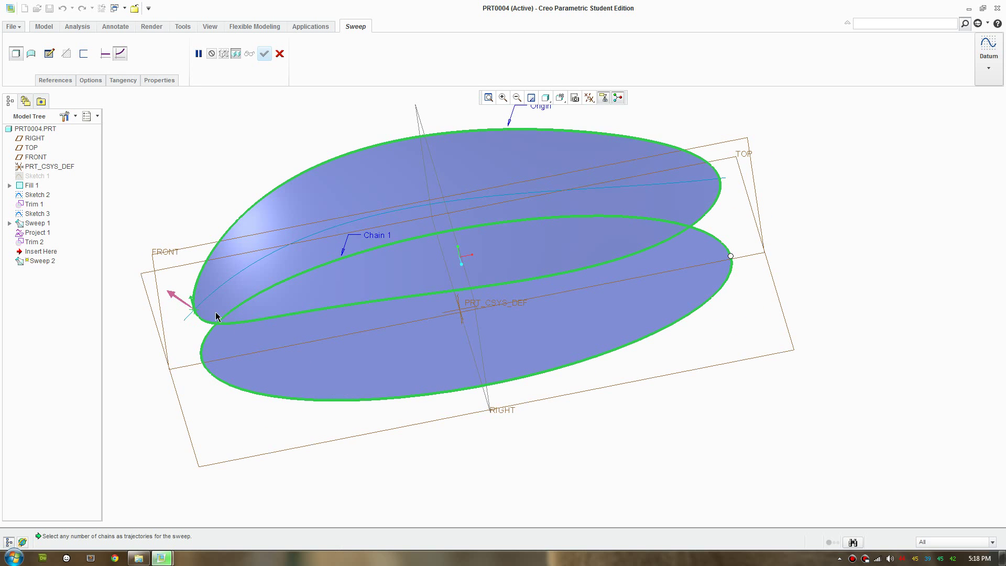
pyautogui.moveTo(624, 360); pyautogui.dragTo(692, 370, button='middle')
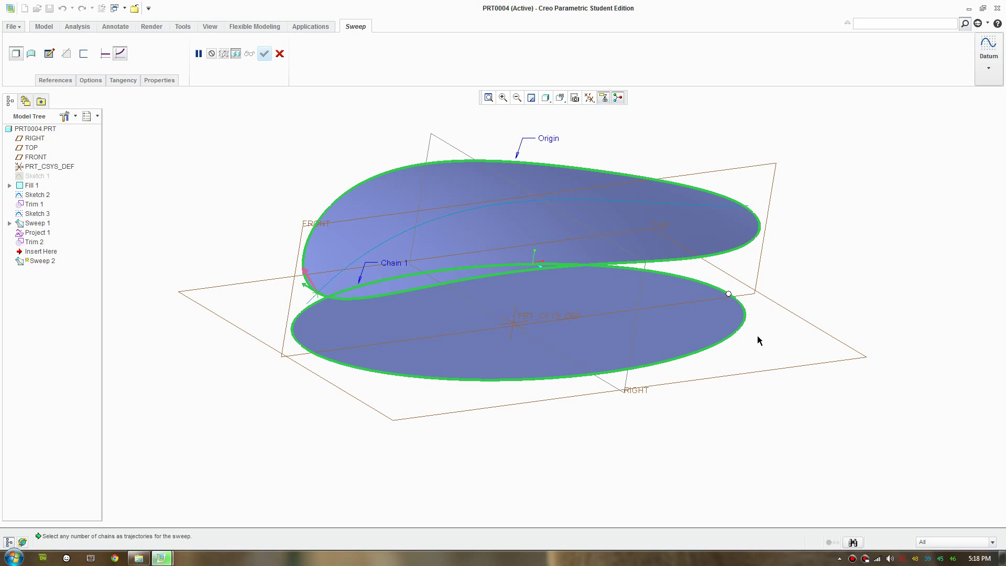
# Step: Open the sweep section sketch face-on and discard a first spline attempt
pyautogui.click(49, 53)
pyautogui.moveTo(377, 434)
pyautogui.mouseDown(button='middle')
pyautogui.moveTo(298, 393)
pyautogui.moveTo(314, 403)
pyautogui.moveTo(262, 298)
pyautogui.mouseUp(button='middle')
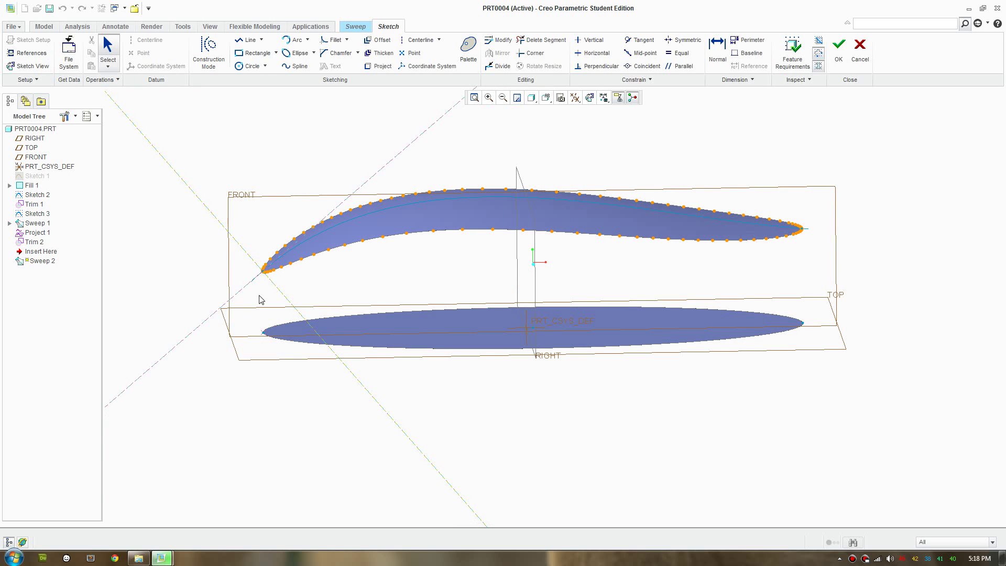
pyautogui.click(589, 98)
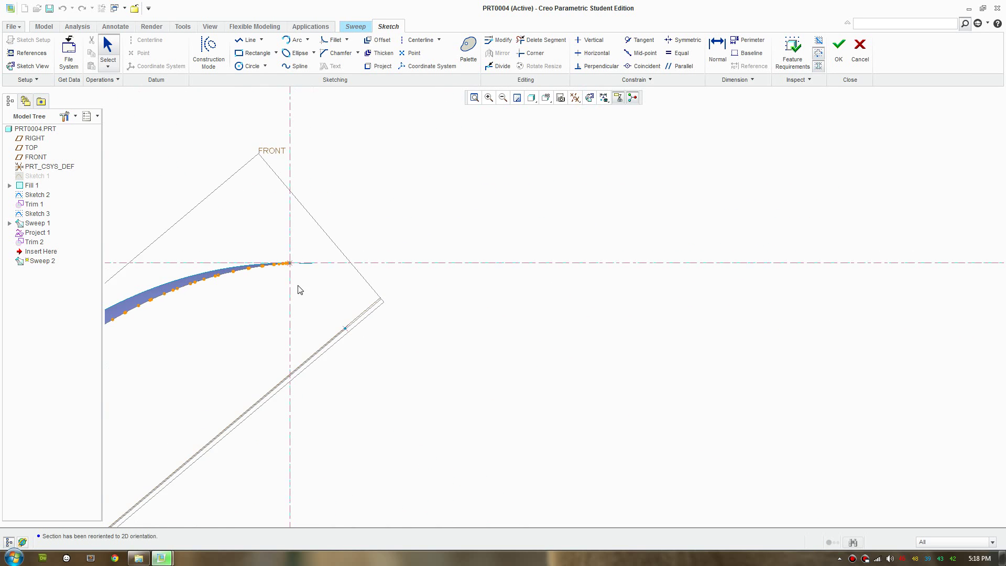
pyautogui.scroll(-3, 299, 290)
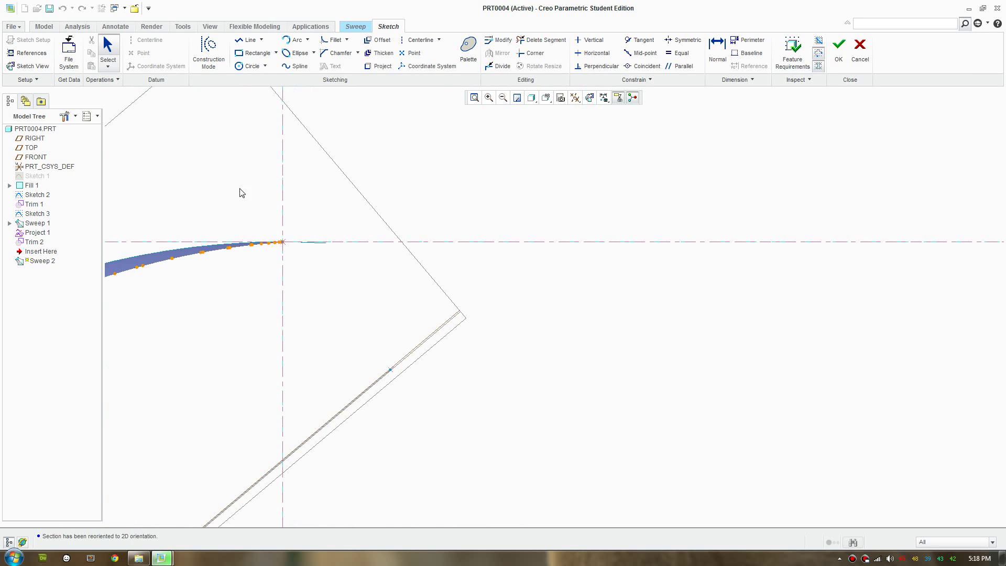
pyautogui.click(294, 67)
pyautogui.click(283, 242)
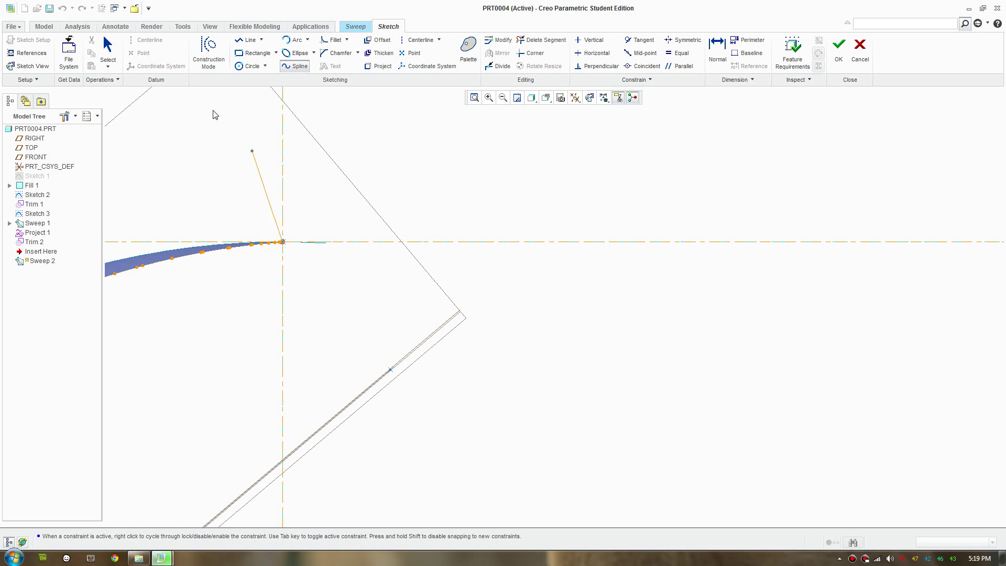
pyautogui.click(108, 53)
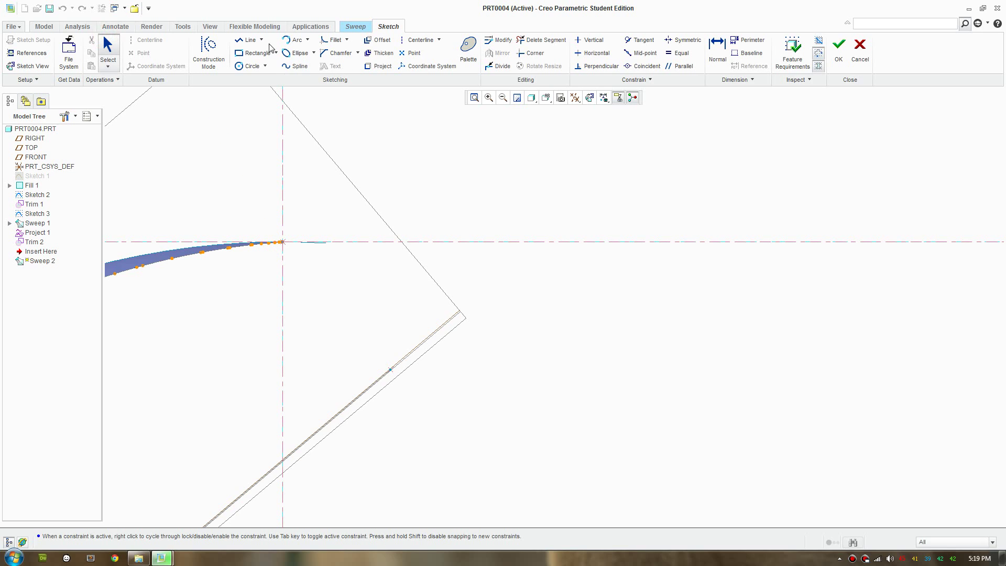
# Step: Draw a three-point spline from the top curve's endpoint to the lower edge, adjusting its middle point
pyautogui.click(295, 66)
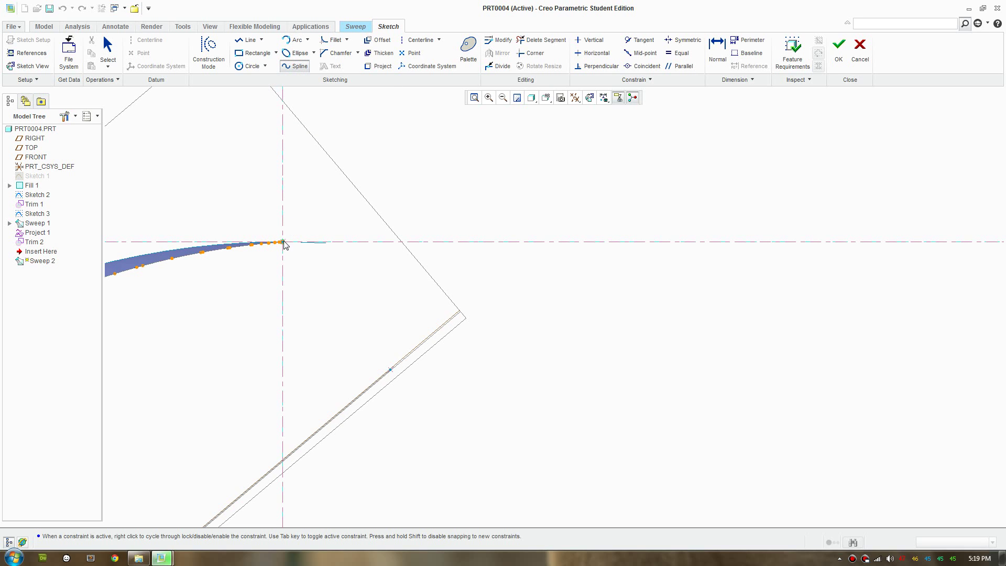
pyautogui.click(284, 242)
pyautogui.click(370, 279)
pyautogui.click(391, 370)
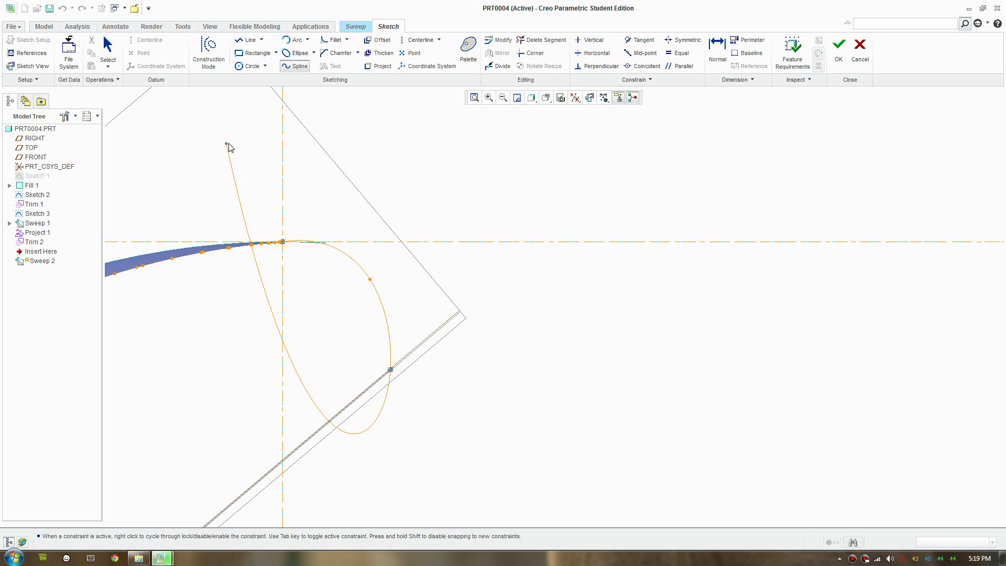
pyautogui.middleClick(228, 147)
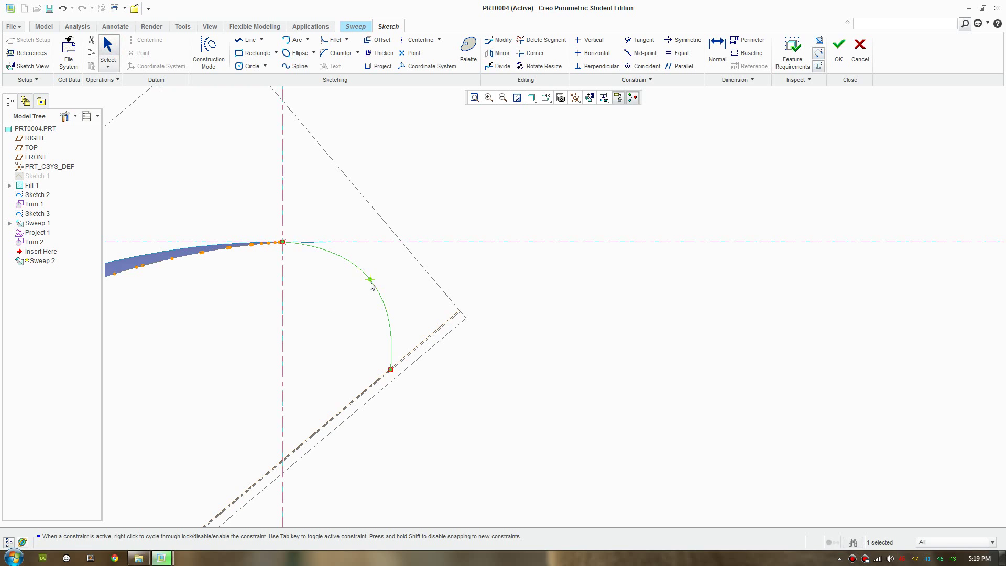
pyautogui.moveTo(369, 285); pyautogui.dragTo(361, 293)
# Step: Finish the section sketch and accept turning Sweep 2 into a surface
pyautogui.click(844, 57)
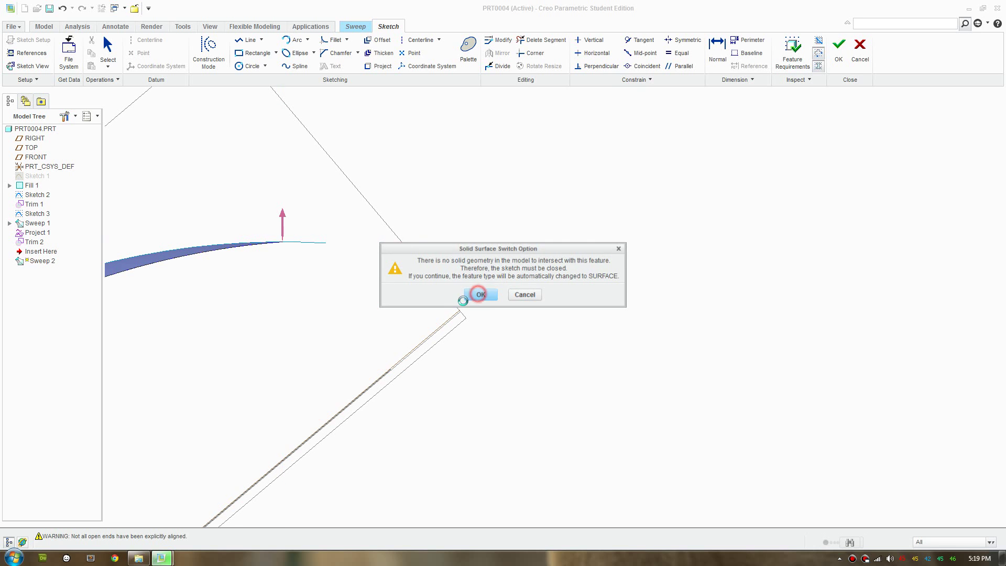
pyautogui.click(479, 294)
pyautogui.moveTo(320, 358)
pyautogui.mouseDown(button='middle')
pyautogui.moveTo(356, 387)
pyautogui.moveTo(467, 433)
pyautogui.moveTo(449, 446)
pyautogui.moveTo(521, 407)
pyautogui.moveTo(503, 384)
pyautogui.moveTo(471, 377)
pyautogui.mouseUp(button='middle')
pyautogui.click(264, 55)
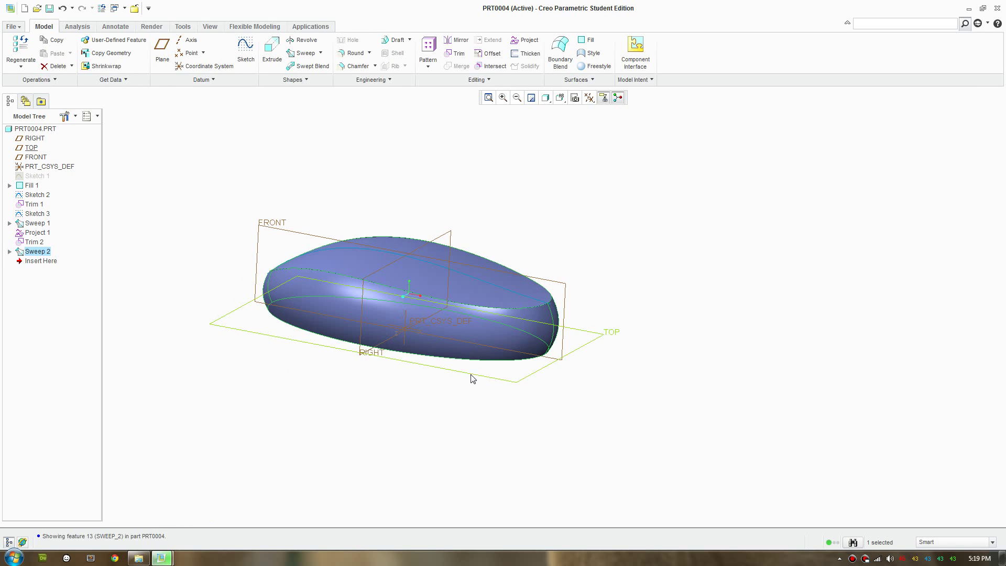
pyautogui.click(472, 330)
pyautogui.scroll(3, 413, 404)
pyautogui.keyDown('ctrl'); pyautogui.moveTo(416, 361); pyautogui.dragTo(469, 452, button='middle'); pyautogui.keyUp('ctrl')
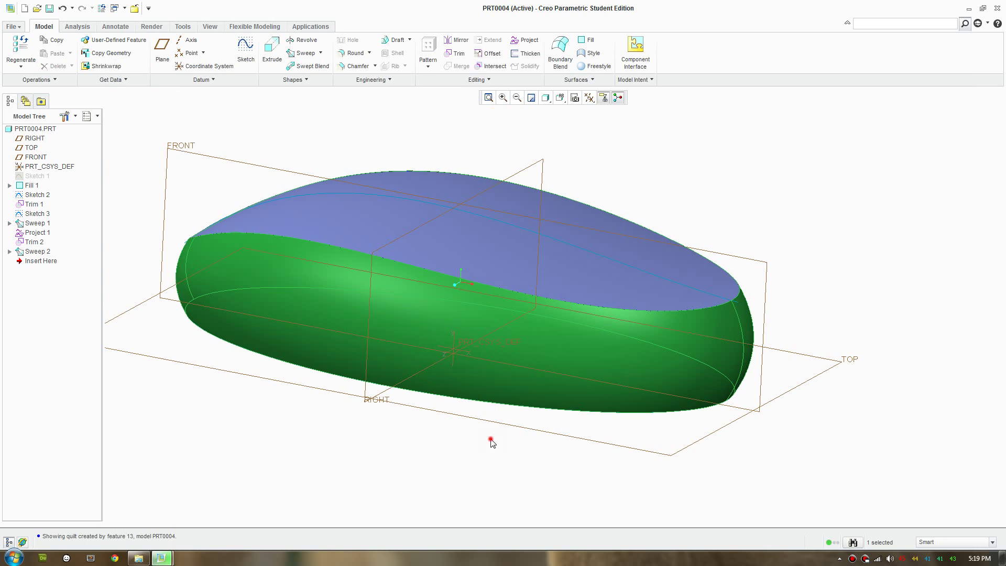
pyautogui.click(490, 440)
pyautogui.moveTo(677, 380); pyautogui.dragTo(620, 376, button='middle')
pyautogui.hotkey('ctrl', 'd')
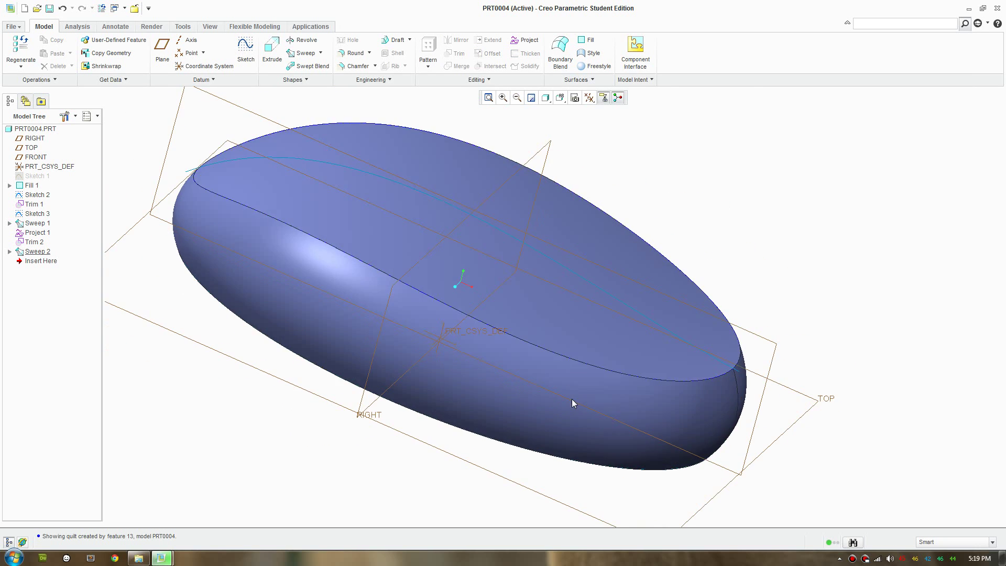
pyautogui.click(446, 348)
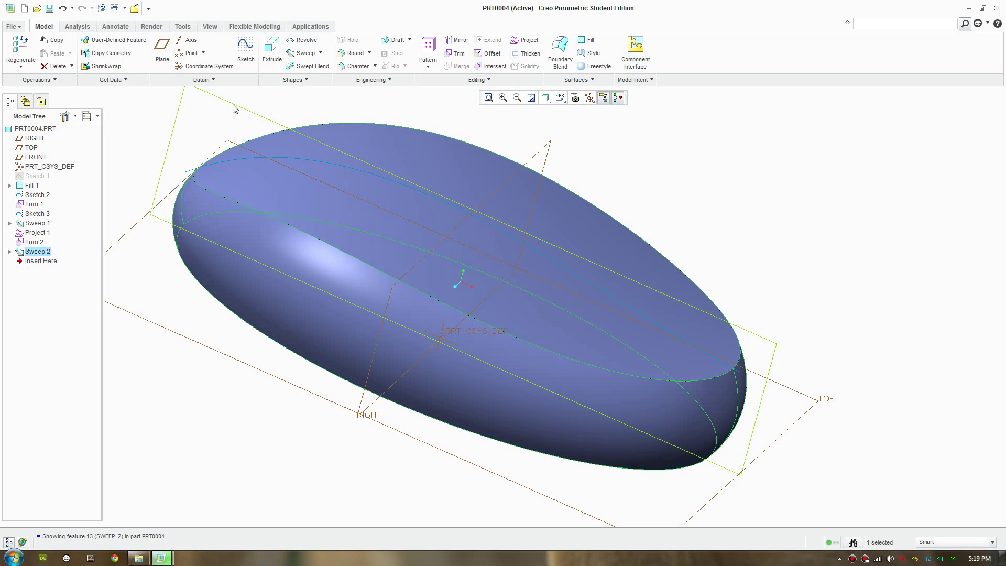
pyautogui.moveTo(468, 327)
pyautogui.mouseDown(button='middle')
pyautogui.moveTo(588, 390)
pyautogui.moveTo(522, 408)
pyautogui.moveTo(524, 419)
pyautogui.moveTo(579, 427)
pyautogui.moveTo(689, 366)
pyautogui.mouseUp(button='middle')
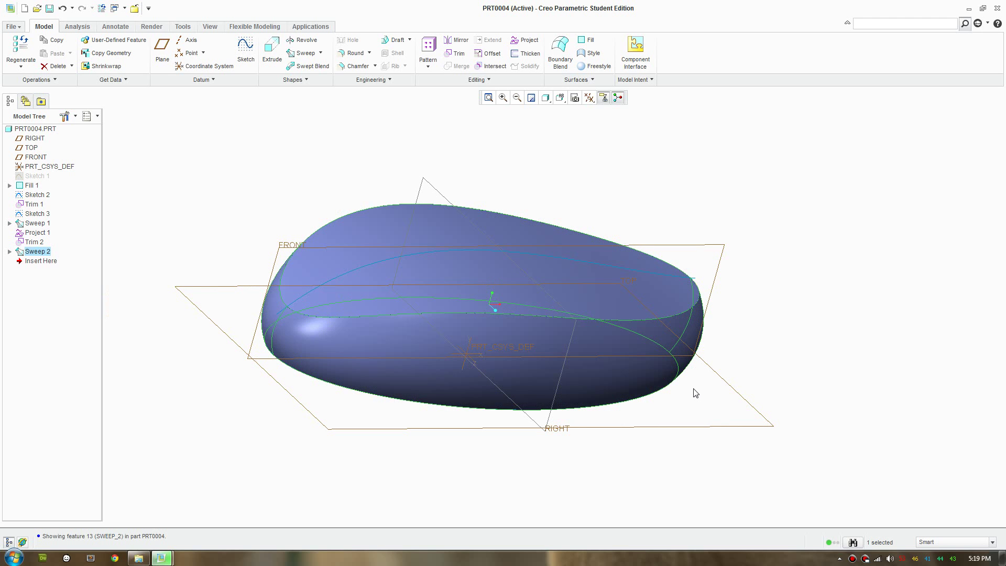
pyautogui.moveTo(693, 392)
pyautogui.mouseDown(button='middle')
pyautogui.moveTo(622, 375)
pyautogui.moveTo(608, 419)
pyautogui.moveTo(557, 357)
pyautogui.moveTo(541, 374)
pyautogui.mouseUp(button='middle')
pyautogui.moveTo(631, 422)
pyautogui.mouseDown(button='middle')
pyautogui.moveTo(570, 419)
pyautogui.moveTo(514, 440)
pyautogui.mouseUp(button='middle')
pyautogui.moveTo(597, 335)
pyautogui.mouseDown(button='middle')
pyautogui.moveTo(580, 312)
pyautogui.moveTo(496, 351)
pyautogui.moveTo(520, 352)
pyautogui.moveTo(493, 356)
pyautogui.moveTo(488, 321)
pyautogui.moveTo(474, 361)
pyautogui.moveTo(442, 330)
pyautogui.moveTo(402, 402)
pyautogui.moveTo(369, 403)
pyautogui.moveTo(366, 377)
pyautogui.moveTo(496, 306)
pyautogui.moveTo(519, 408)
pyautogui.moveTo(557, 398)
pyautogui.moveTo(629, 253)
pyautogui.moveTo(725, 369)
pyautogui.mouseUp(button='middle')
pyautogui.moveTo(706, 405); pyautogui.dragTo(618, 361, button='middle')
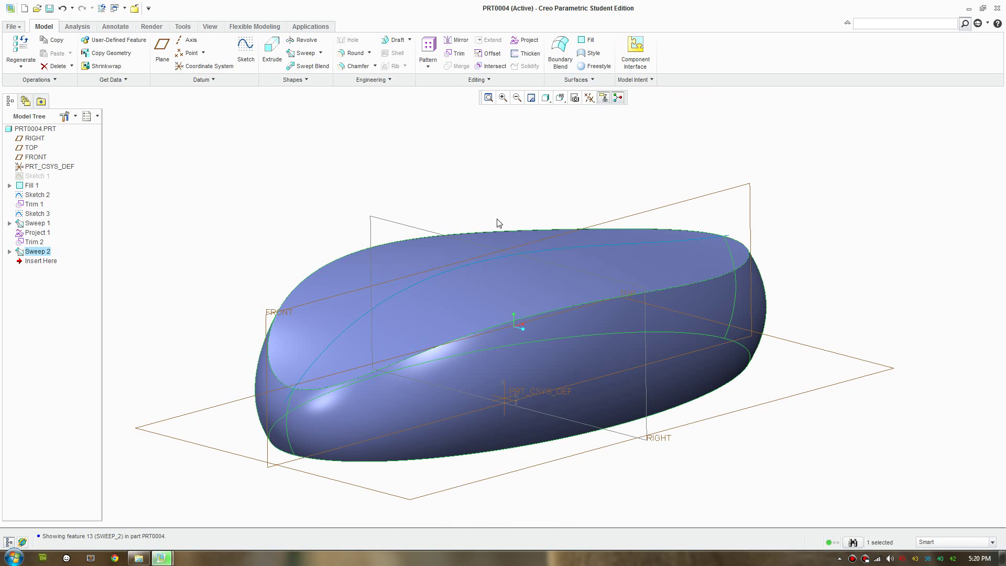
# Step: Select Sweep 2, Sweep 1 and Fill 1 and merge them into a single quilt
pyautogui.click(487, 179)
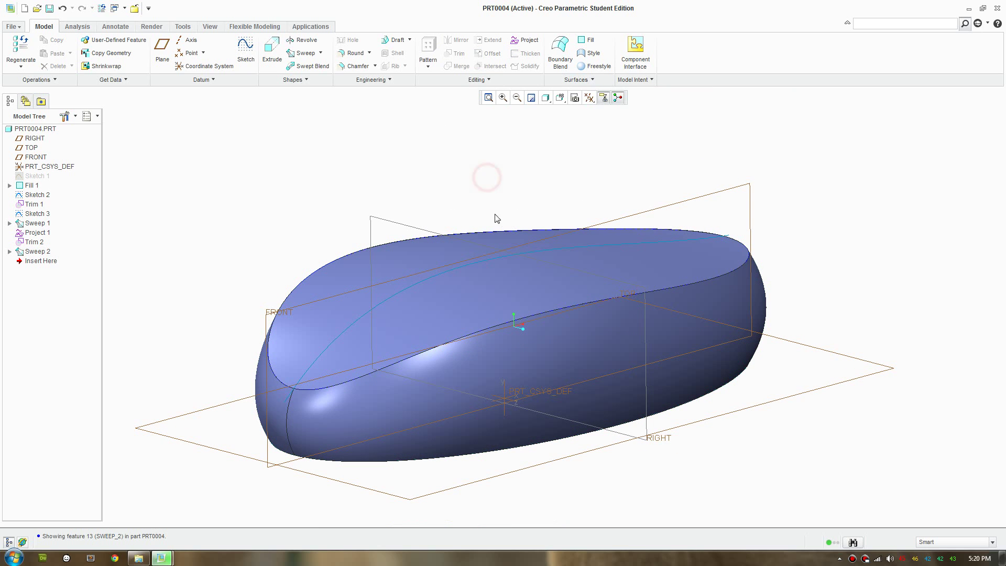
pyautogui.click(505, 291)
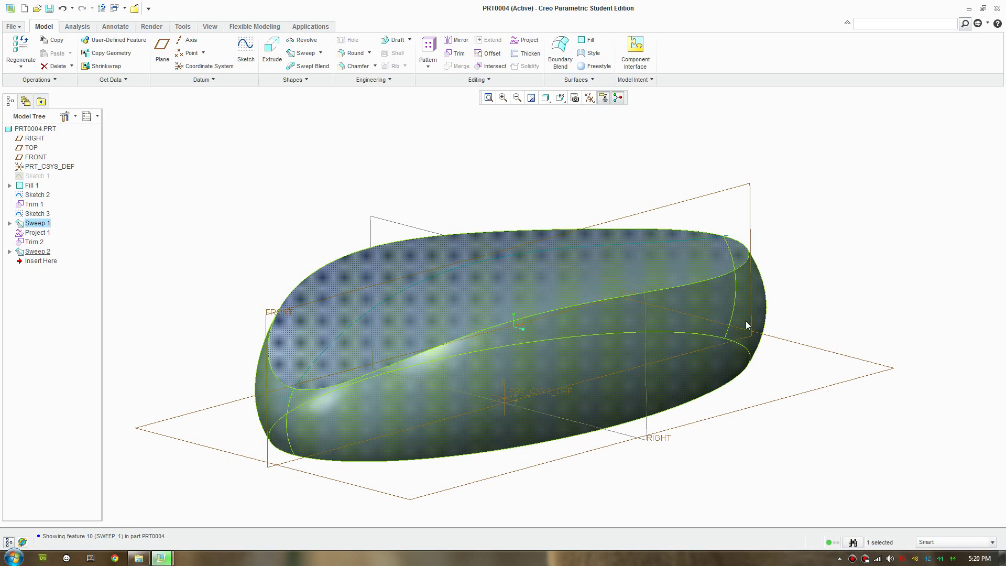
pyautogui.click(804, 308)
pyautogui.click(760, 305)
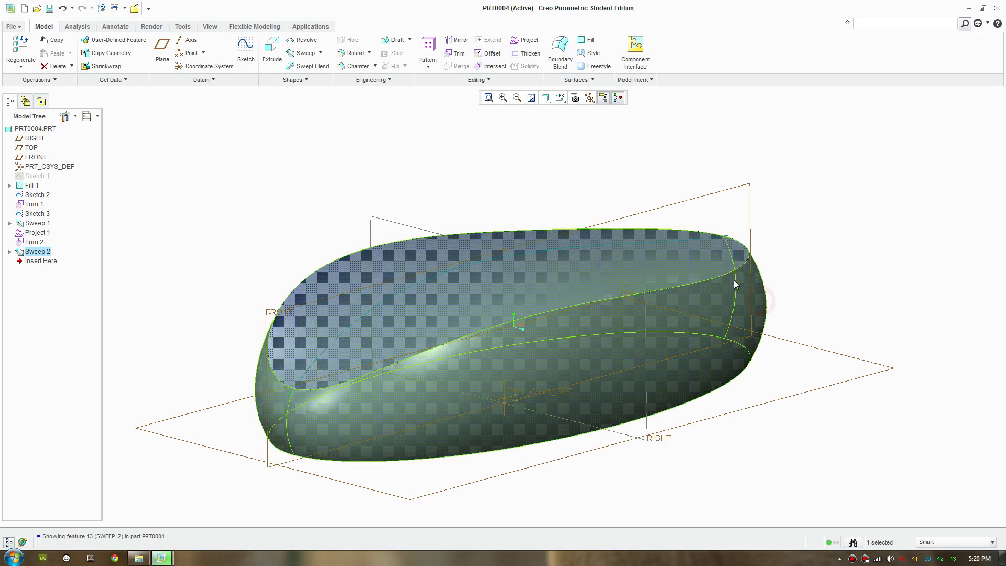
pyautogui.keyDown('ctrl'); pyautogui.click(681, 263); pyautogui.keyUp('ctrl')
pyautogui.moveTo(665, 284); pyautogui.dragTo(677, 454, button='middle')
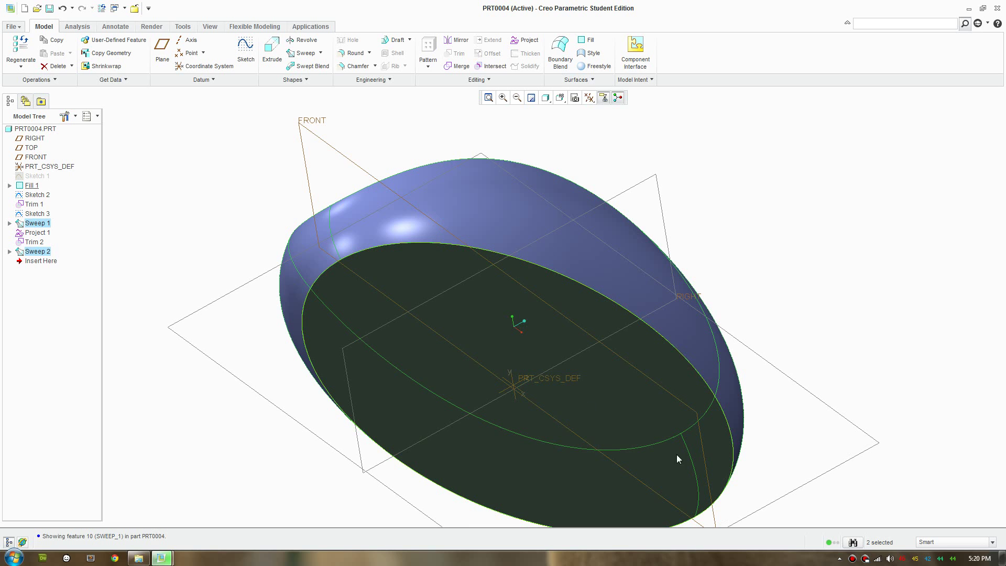
pyautogui.keyDown('ctrl'); pyautogui.click(682, 466); pyautogui.keyUp('ctrl')
pyautogui.moveTo(618, 330); pyautogui.dragTo(495, 262, button='middle')
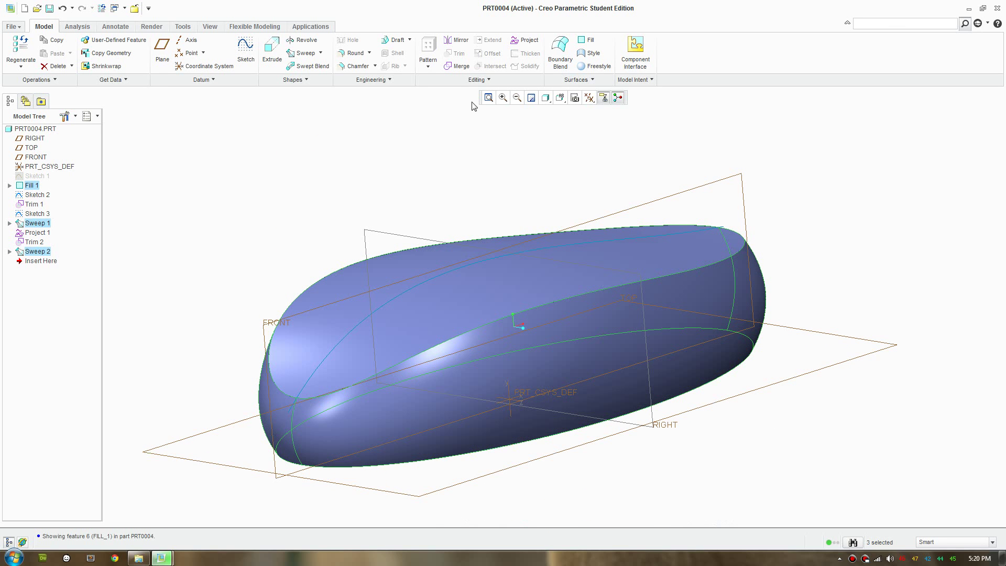
pyautogui.click(450, 67)
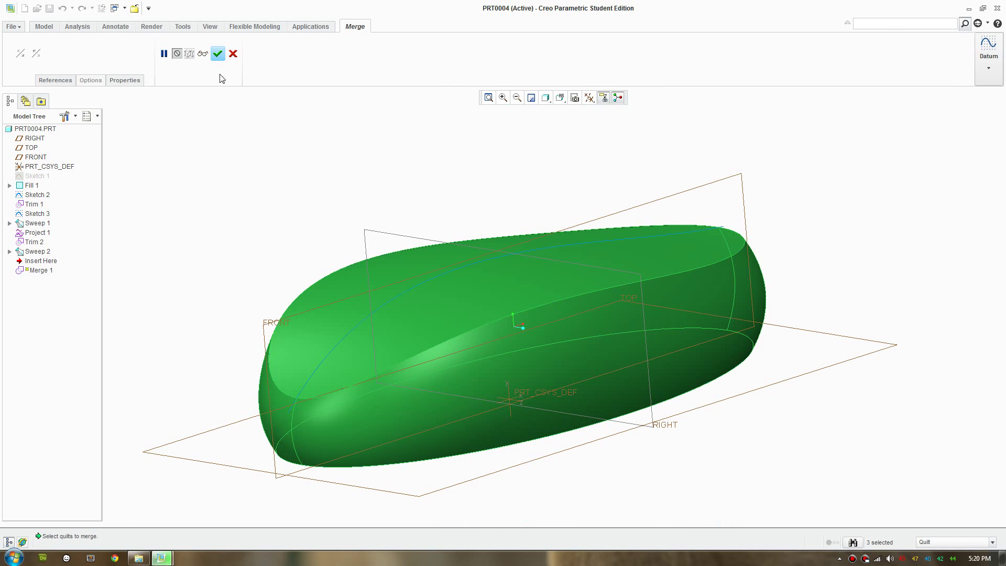
pyautogui.click(216, 54)
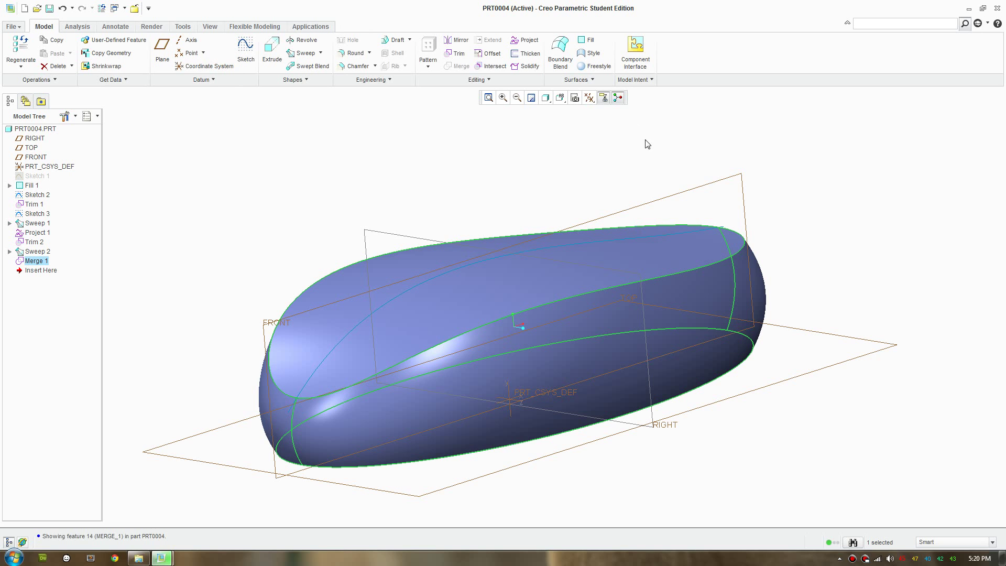
pyautogui.moveTo(692, 339); pyautogui.dragTo(880, 166, button='middle')
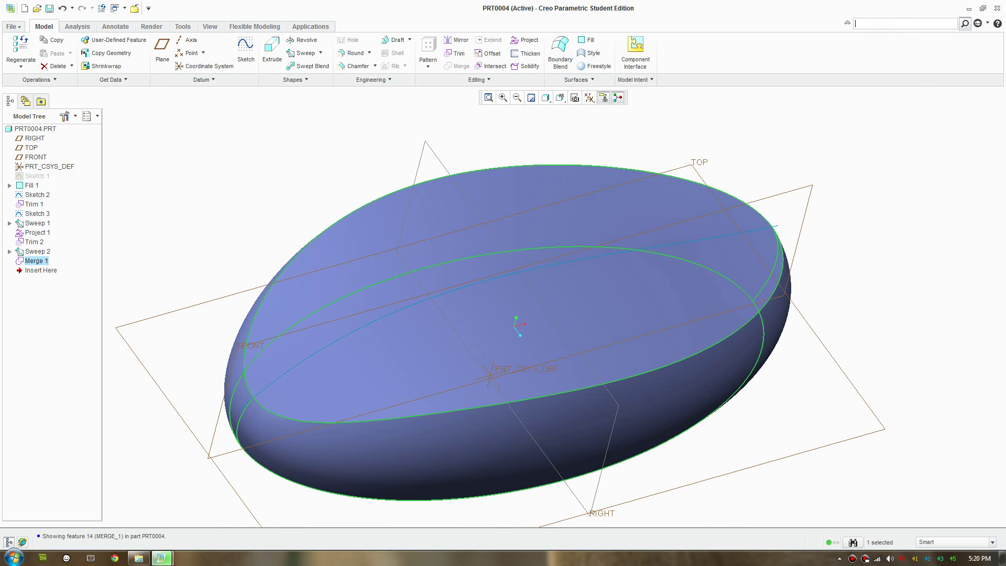
# Step: Run Solidify, found via the 'so' command search, to make the merged quilt a solid
pyautogui.write('soli')
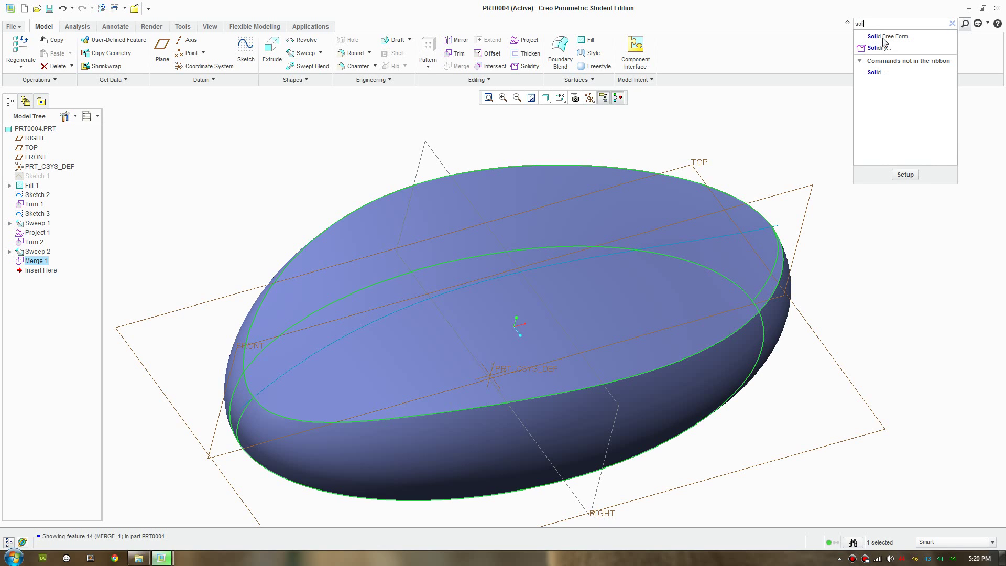
pyautogui.click(525, 68)
pyautogui.click(200, 54)
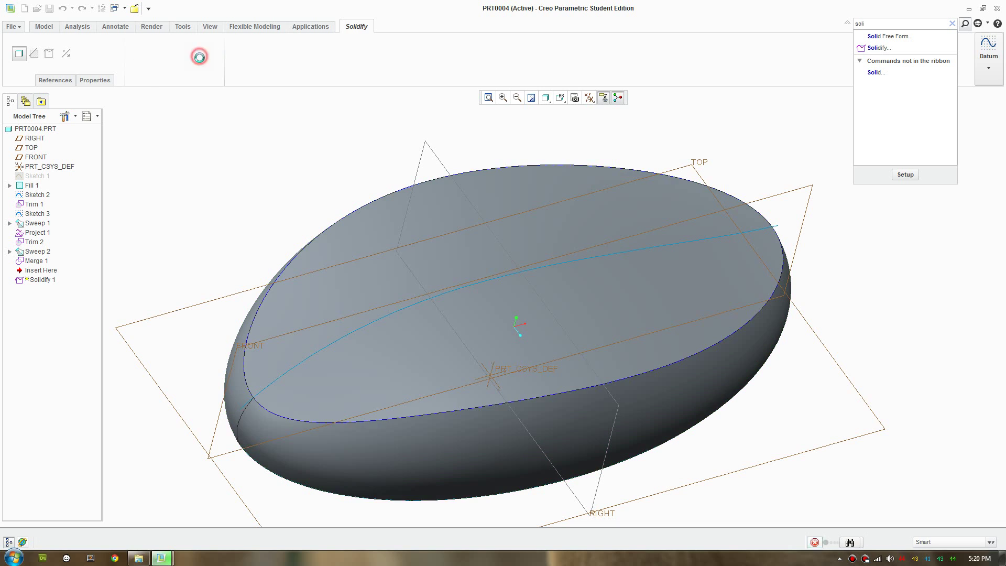
pyautogui.click(867, 292)
pyautogui.moveTo(867, 292); pyautogui.dragTo(738, 283, button='middle')
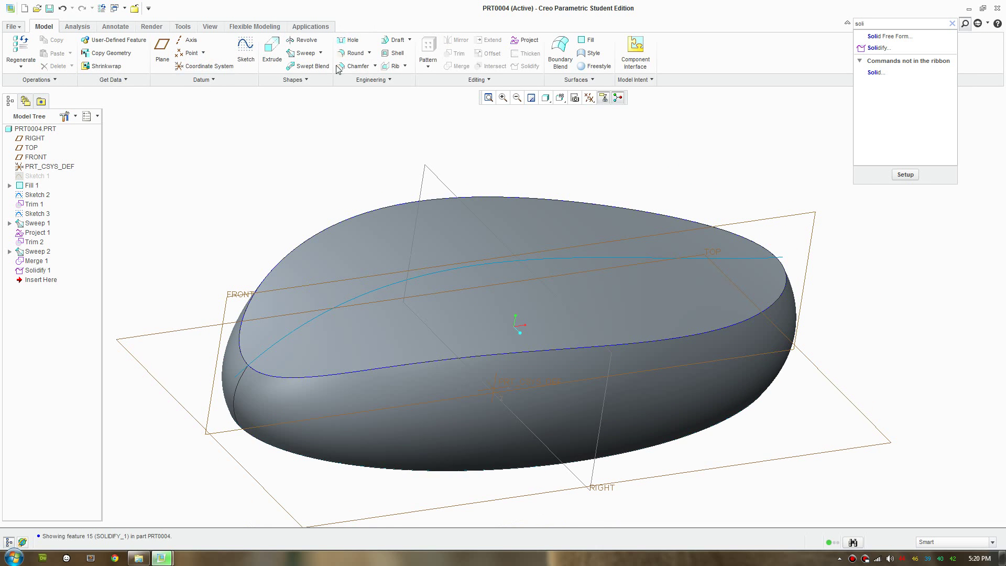
pyautogui.click(950, 25)
pyautogui.moveTo(508, 418)
pyautogui.mouseDown(button='middle')
pyautogui.moveTo(548, 399)
pyautogui.moveTo(498, 410)
pyautogui.mouseUp(button='middle')
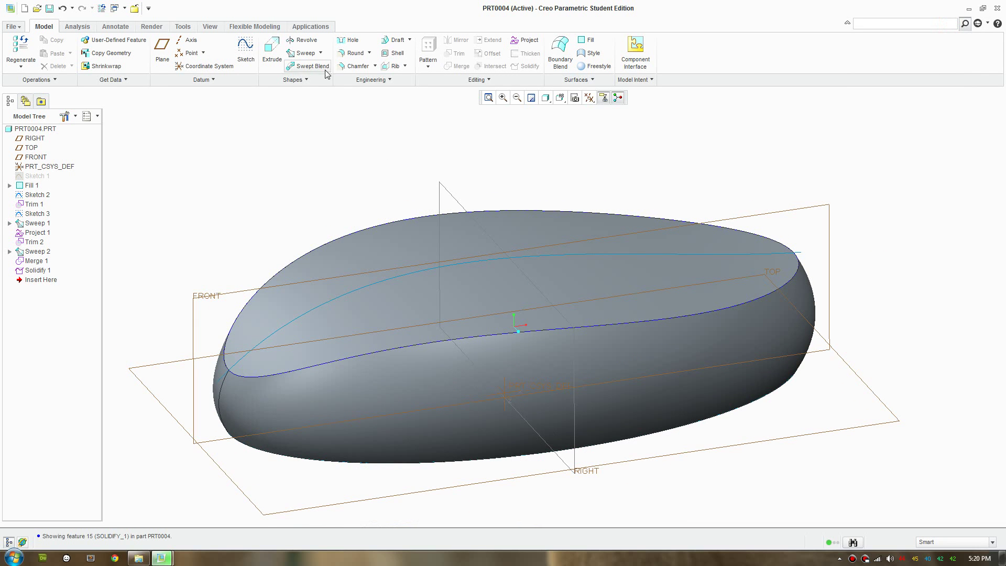
# Step: Round the pebble's top elliptical edge with a 31.50 radius as Round 1
pyautogui.click(347, 54)
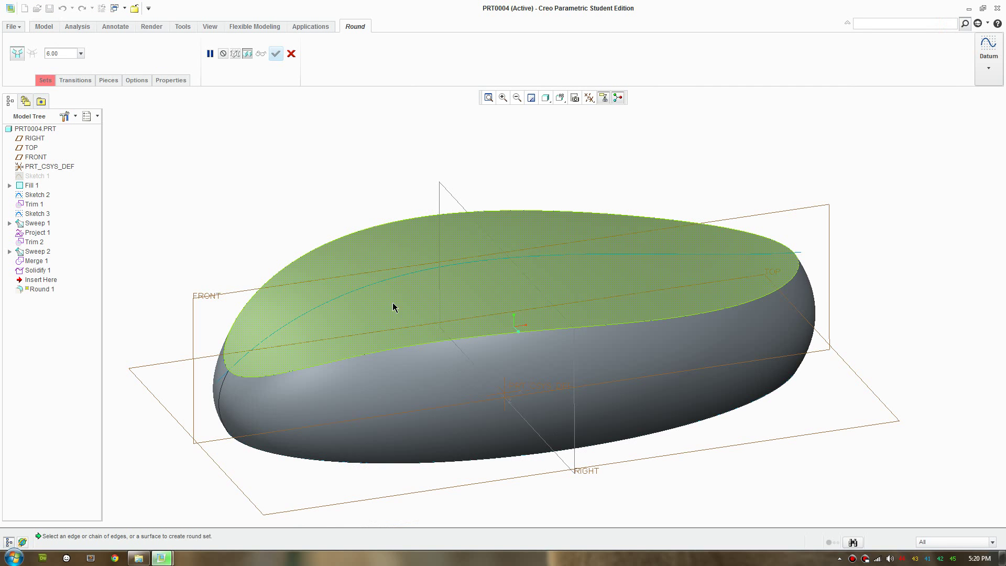
pyautogui.click(412, 344)
pyautogui.moveTo(610, 325); pyautogui.dragTo(600, 312)
pyautogui.moveTo(611, 388); pyautogui.dragTo(529, 367, button='middle')
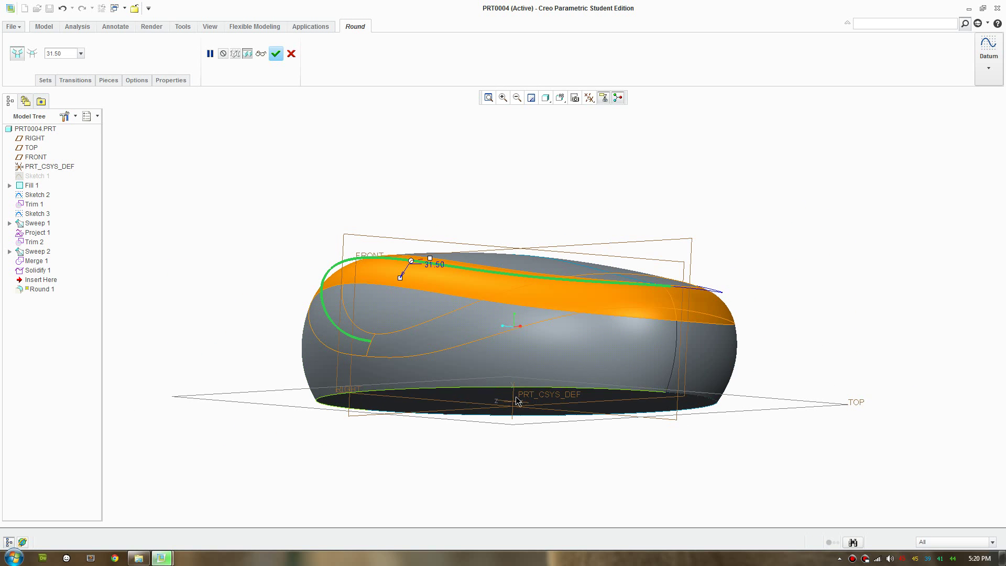
pyautogui.click(277, 54)
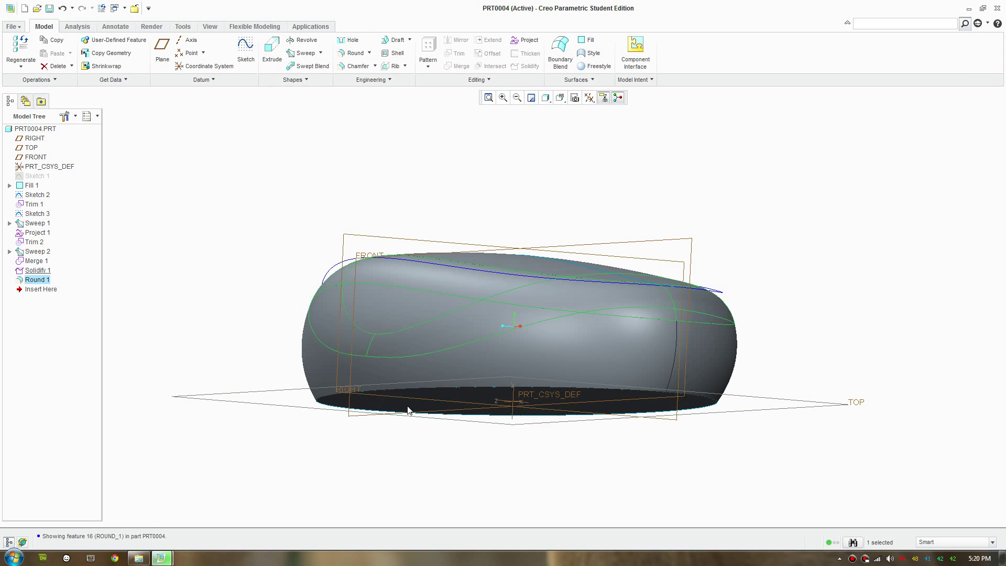
pyautogui.hotkey('ctrl', 'd')
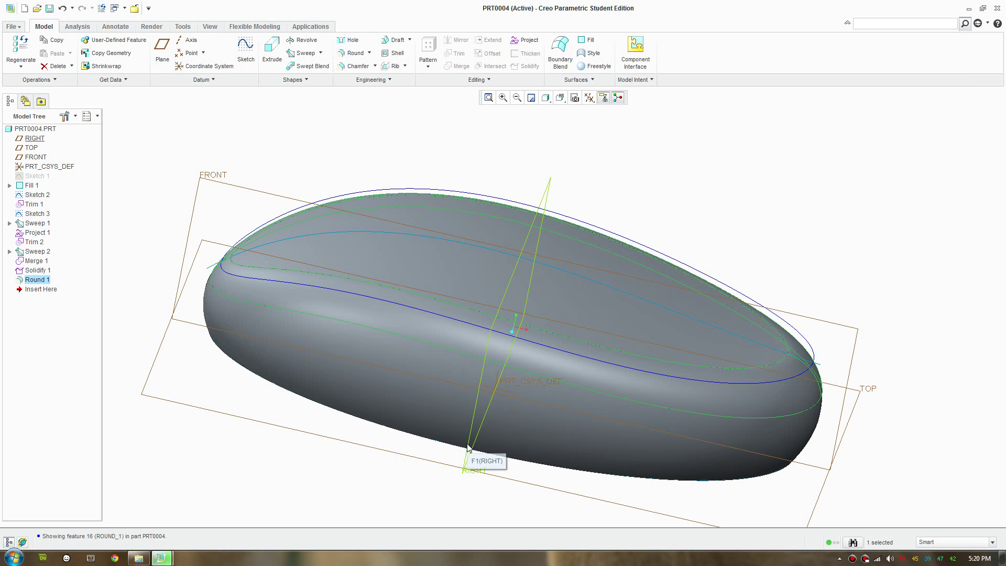
pyautogui.click(377, 127)
pyautogui.moveTo(637, 275); pyautogui.dragTo(514, 325, button='middle')
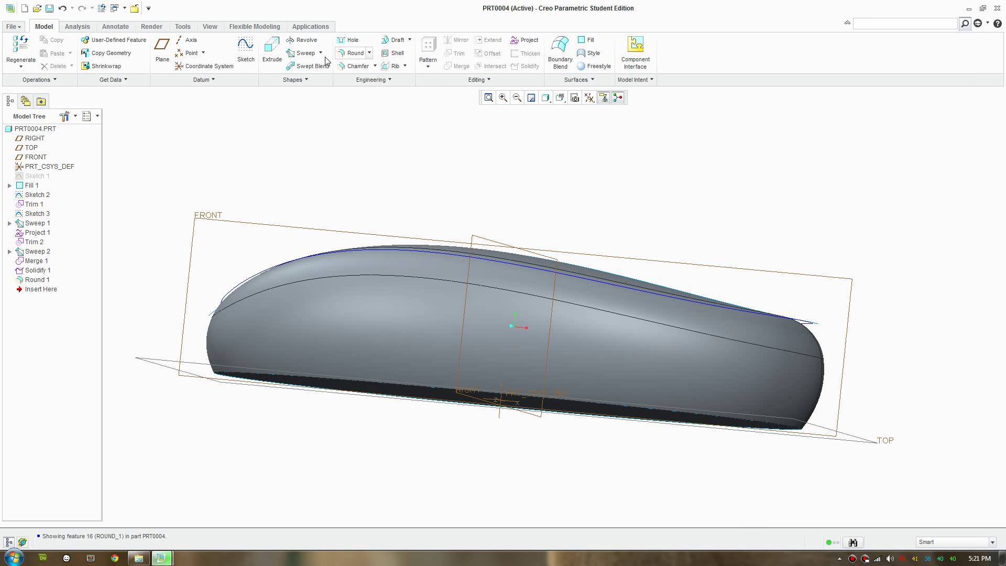
# Step: Round the pebble's bottom edge with a 30.00 radius as Round 2
pyautogui.click(350, 54)
pyautogui.moveTo(478, 354); pyautogui.dragTo(400, 366, button='middle')
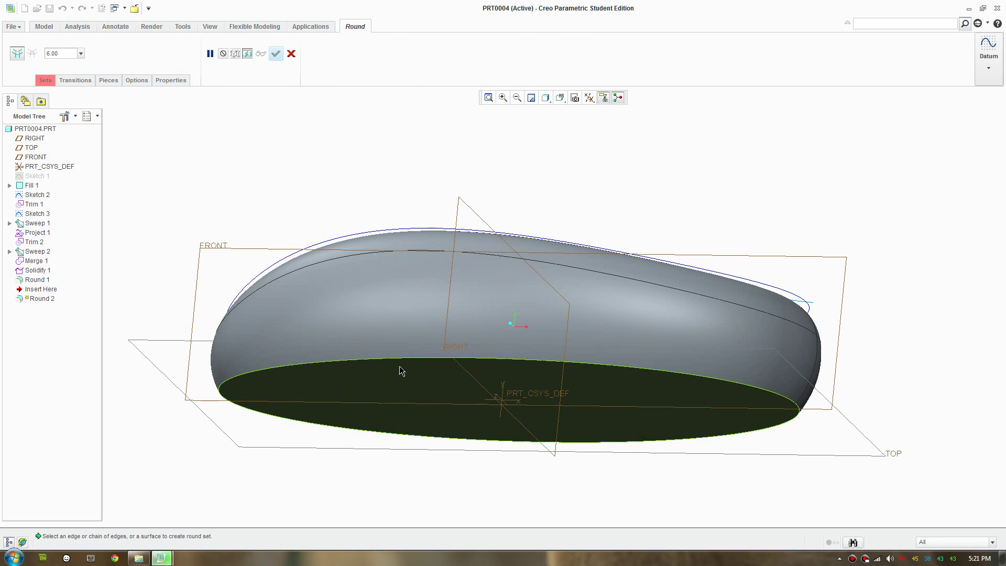
pyautogui.click(391, 361)
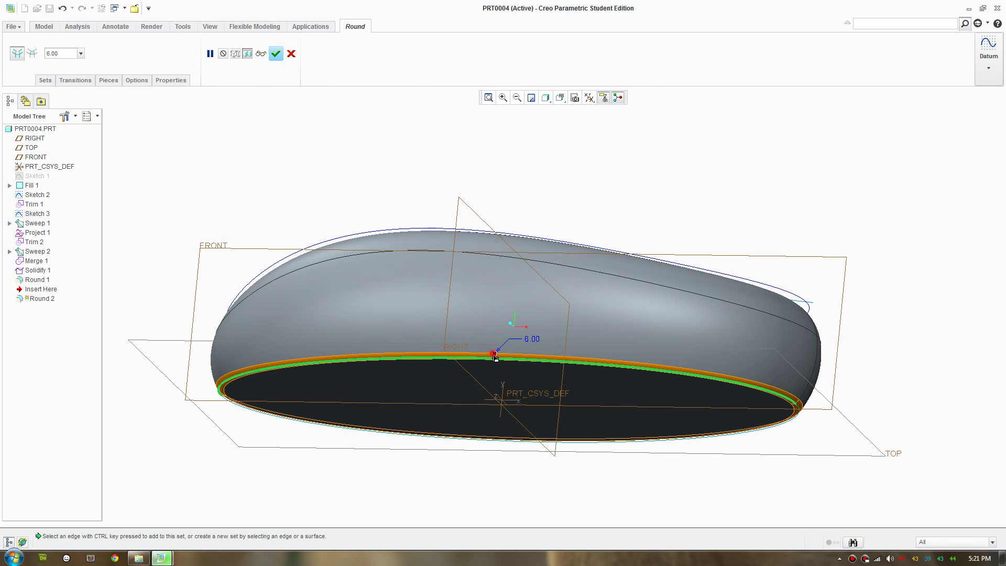
pyautogui.moveTo(491, 339); pyautogui.dragTo(493, 333)
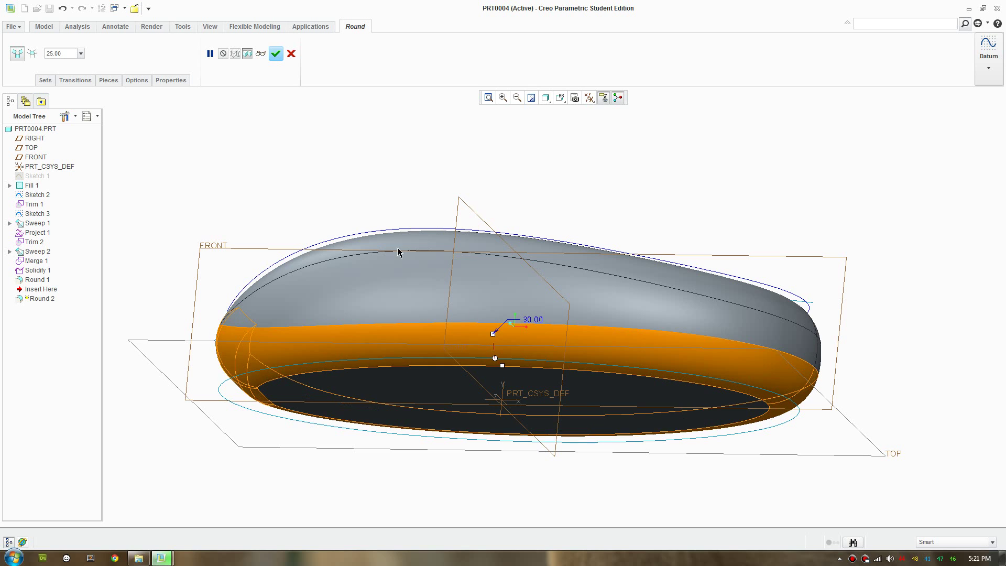
pyautogui.click(275, 54)
pyautogui.moveTo(319, 335); pyautogui.dragTo(357, 385, button='middle')
pyautogui.moveTo(492, 389); pyautogui.dragTo(535, 283, button='middle')
pyautogui.click(693, 140)
pyautogui.moveTo(866, 341); pyautogui.dragTo(655, 343, button='middle')
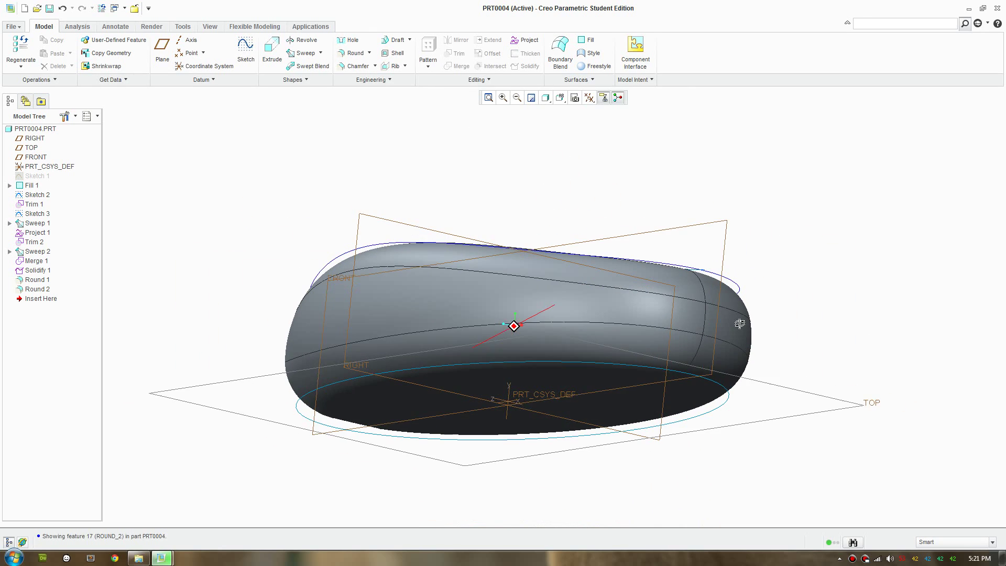
# Step: Edit Round 2's radius from 30 to 20 and regenerate
pyautogui.click(623, 339)
pyautogui.moveTo(408, 366); pyautogui.dragTo(467, 314, button='middle')
pyautogui.doubleClick(445, 309)
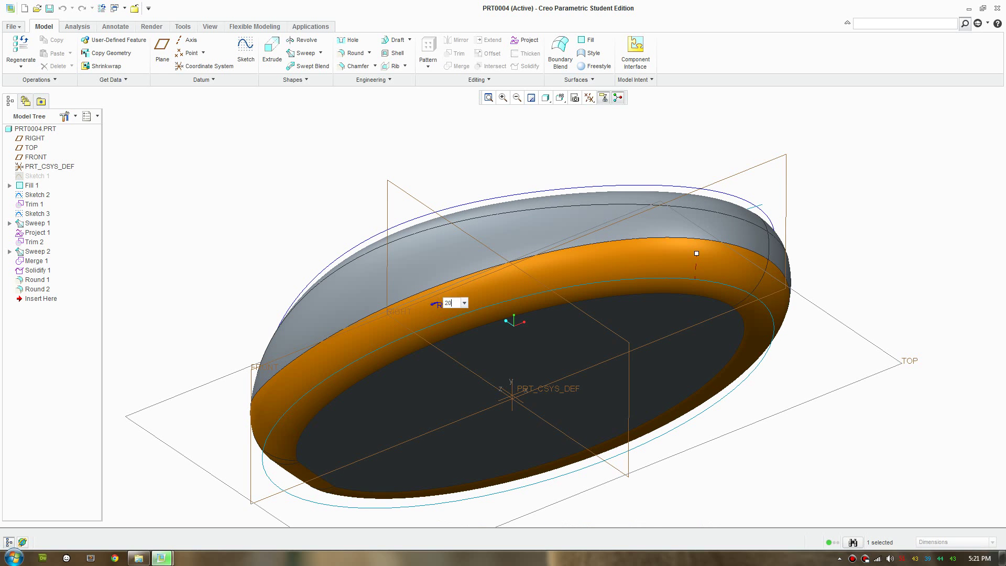
pyautogui.write('20')
pyautogui.press('Return')
pyautogui.moveTo(330, 242); pyautogui.dragTo(455, 281, button='middle')
pyautogui.click(554, 168)
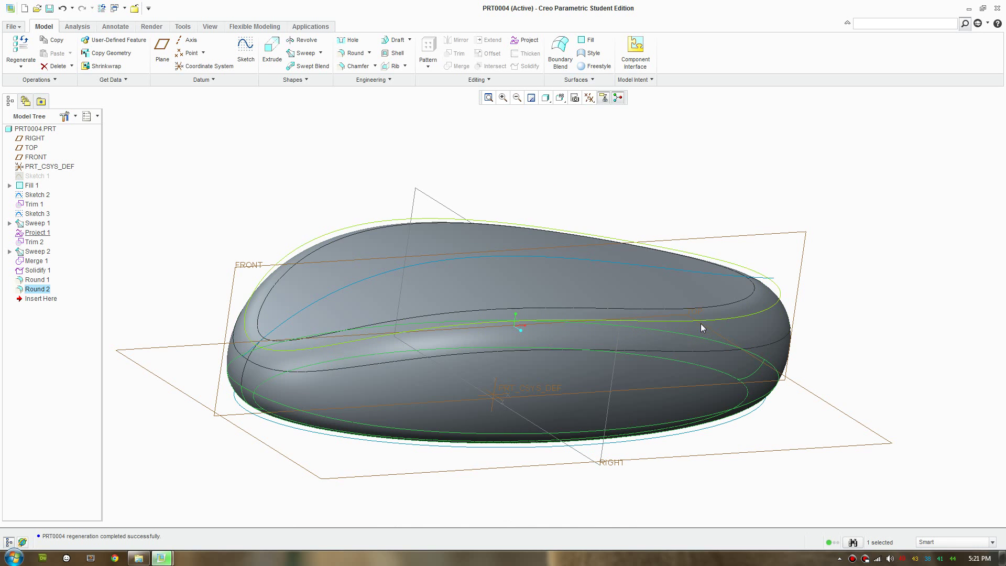
pyautogui.moveTo(702, 328); pyautogui.dragTo(642, 316, button='middle')
# Step: Turn off display of all datum planes and the coordinate system
pyautogui.click(758, 199)
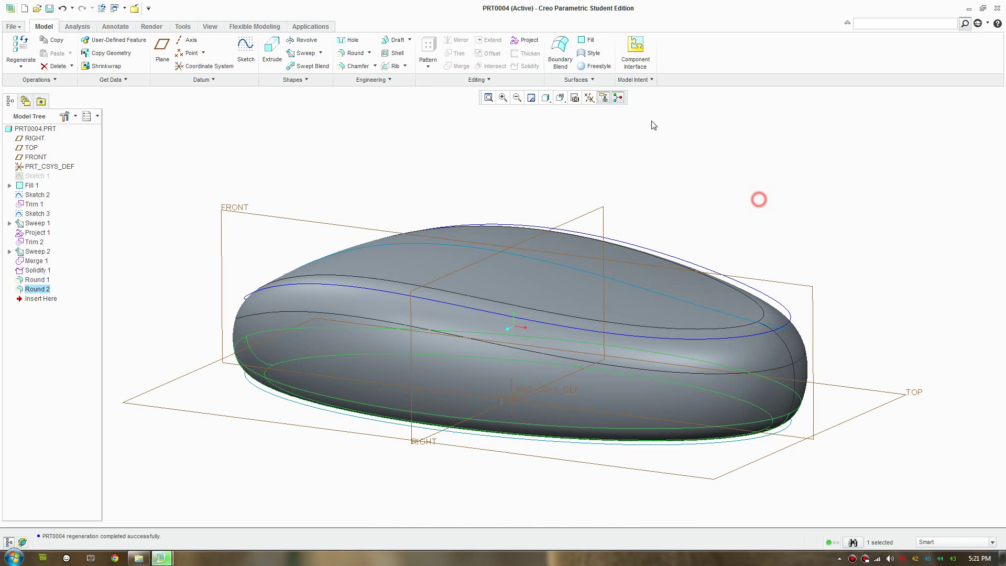
pyautogui.click(589, 98)
pyautogui.click(587, 115)
pyautogui.click(554, 121)
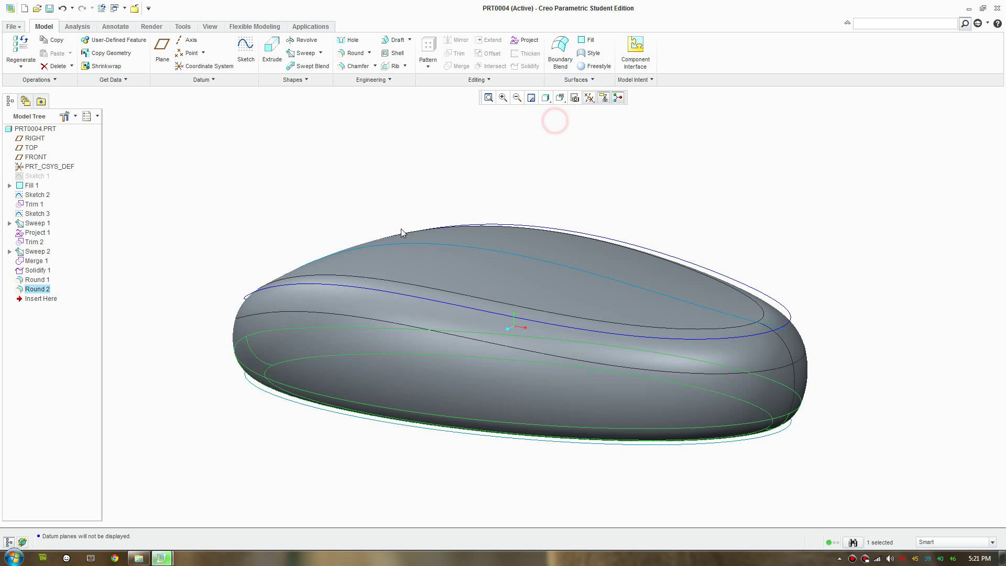
pyautogui.moveTo(401, 233)
pyautogui.mouseDown(button='middle')
pyautogui.moveTo(550, 163)
pyautogui.moveTo(588, 448)
pyautogui.moveTo(568, 442)
pyautogui.moveTo(615, 328)
pyautogui.moveTo(664, 433)
pyautogui.moveTo(620, 410)
pyautogui.moveTo(646, 388)
pyautogui.moveTo(753, 406)
pyautogui.moveTo(602, 386)
pyautogui.moveTo(570, 421)
pyautogui.moveTo(534, 422)
pyautogui.moveTo(613, 402)
pyautogui.moveTo(595, 433)
pyautogui.moveTo(464, 467)
pyautogui.moveTo(499, 431)
pyautogui.moveTo(564, 413)
pyautogui.moveTo(543, 412)
pyautogui.mouseUp(button='middle')
pyautogui.click(550, 164)
# Step: Zoom, pan and orbit to inspect the finished rounded pebble body
pyautogui.scroll(-3, 550, 164)
pyautogui.scroll(-2, 744, 408)
pyautogui.scroll(3, 602, 443)
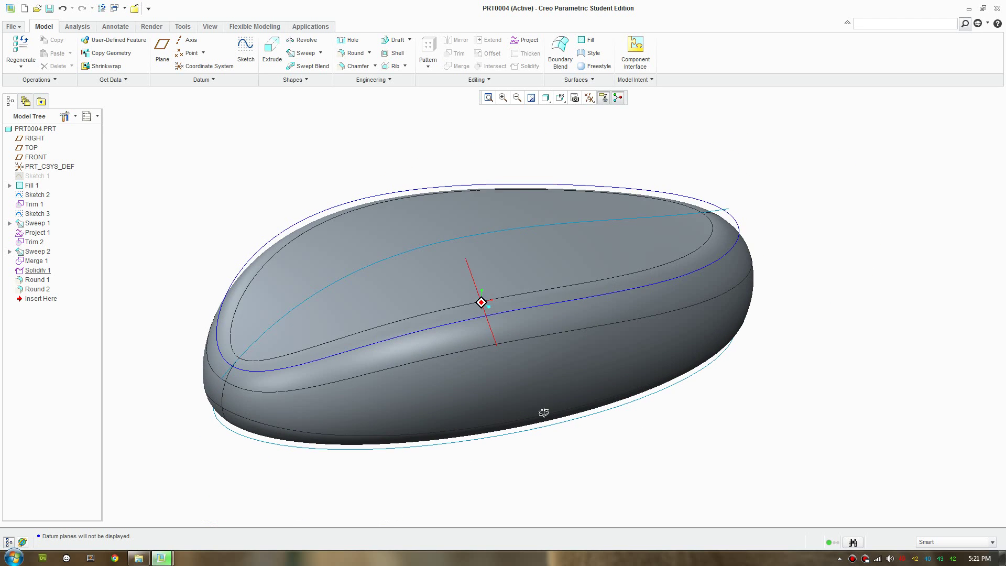
pyautogui.keyDown('shift'); pyautogui.moveTo(482, 396); pyautogui.dragTo(509, 415, button='middle'); pyautogui.keyUp('shift')
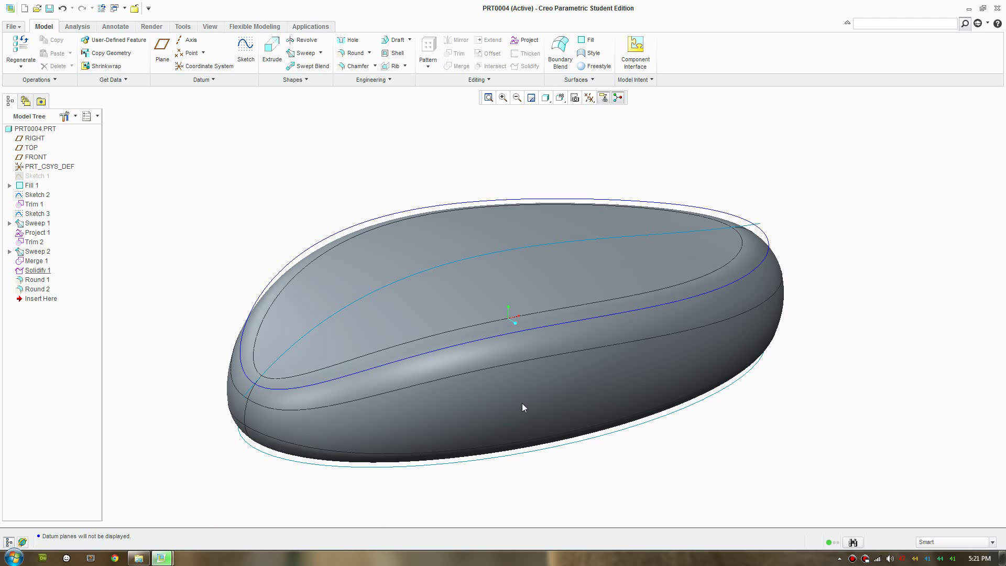
pyautogui.scroll(2, 565, 426)
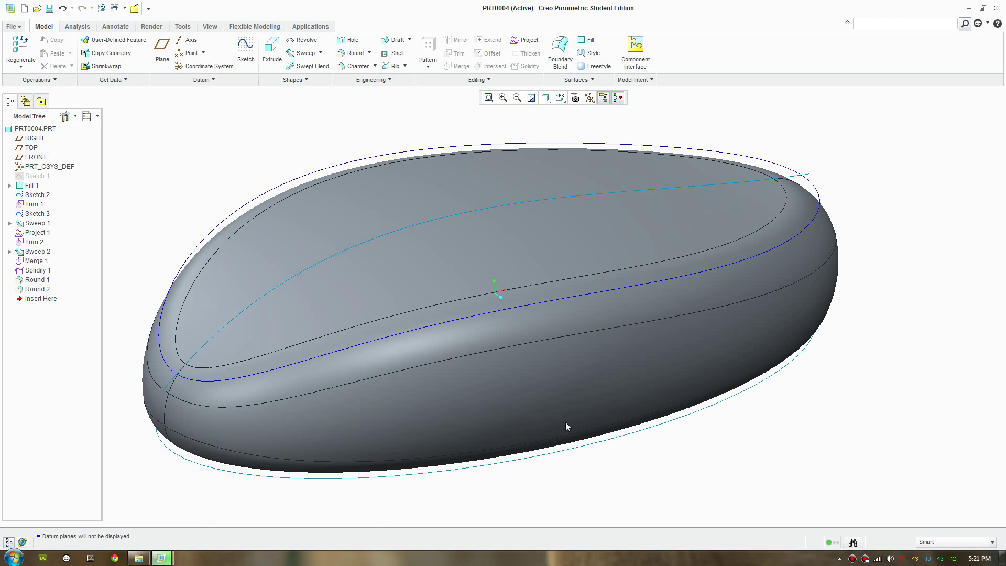
pyautogui.moveTo(564, 423)
pyautogui.mouseDown(button='middle')
pyautogui.moveTo(498, 399)
pyautogui.moveTo(466, 406)
pyautogui.moveTo(508, 406)
pyautogui.moveTo(495, 417)
pyautogui.moveTo(518, 444)
pyautogui.mouseUp(button='middle')
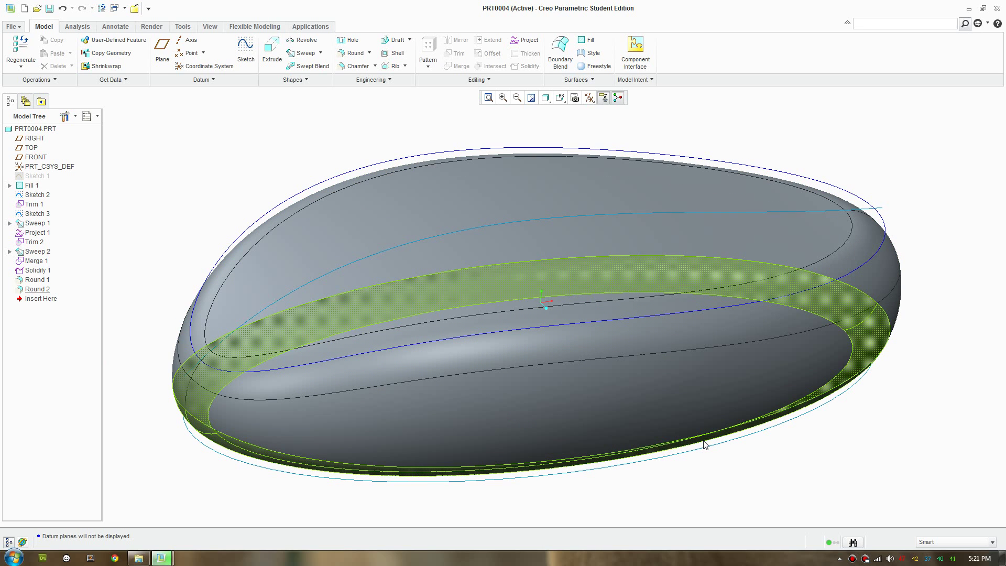